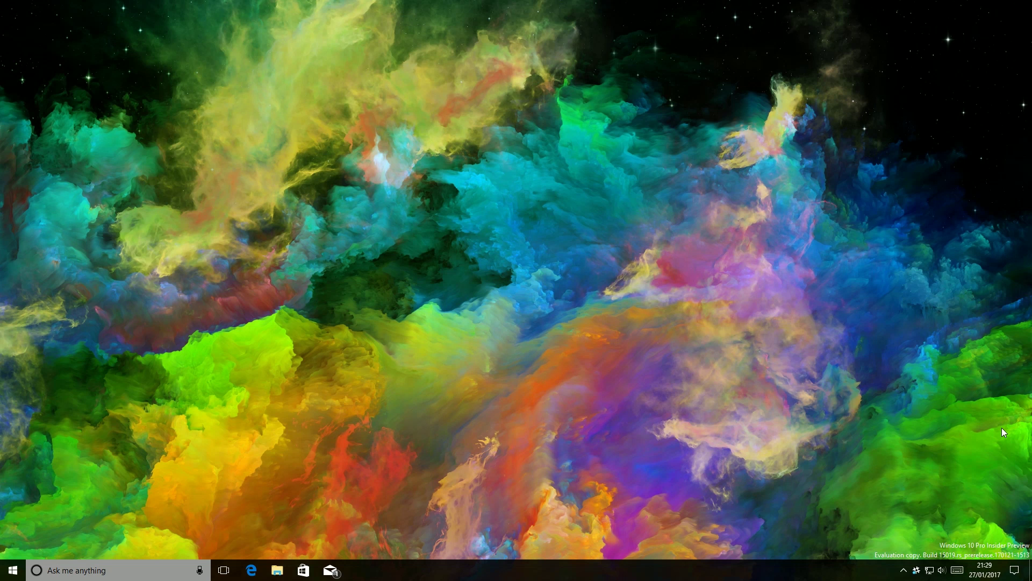
Bring up the Start menu on the Windows 10 desktop with the Windows key.
{"action": "key", "text": "super"}
Launch Settings, open Gaming, browse Broadcasting and Game Mode, then return to Game bar.
{"action": "left_click", "coordinate": [13, 521]}
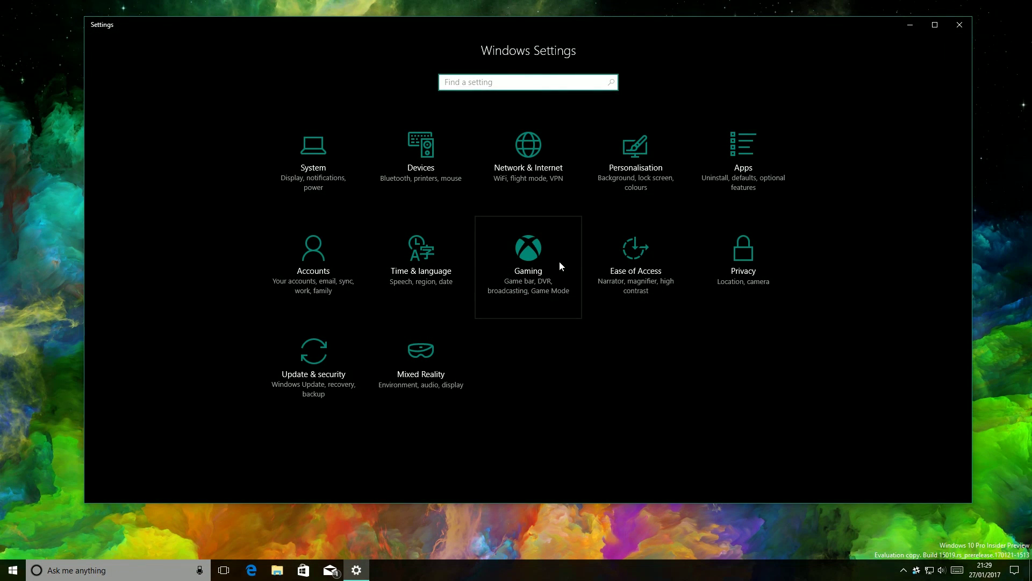
{"action": "left_click", "coordinate": [543, 267]}
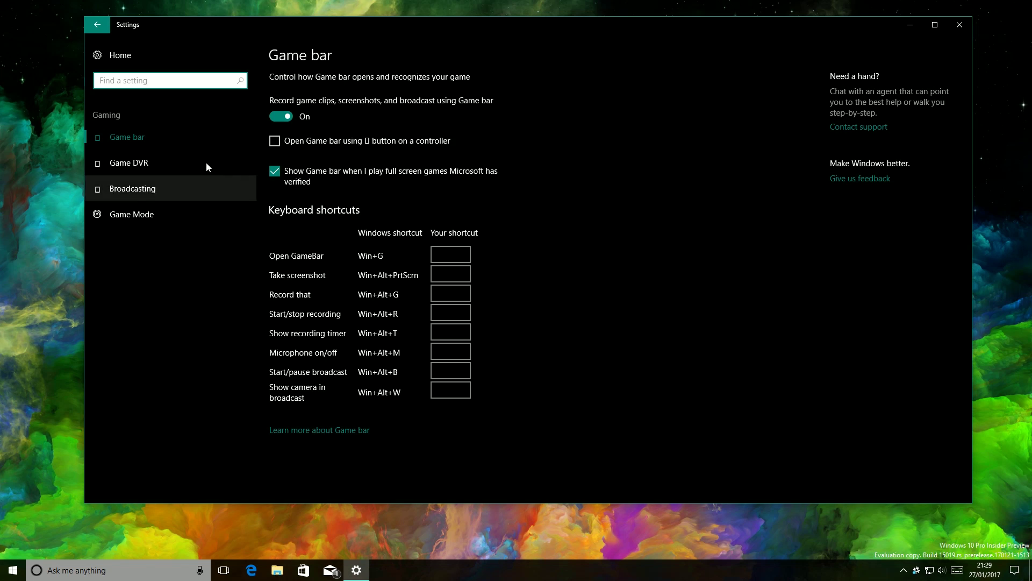
{"action": "left_click", "coordinate": [189, 192]}
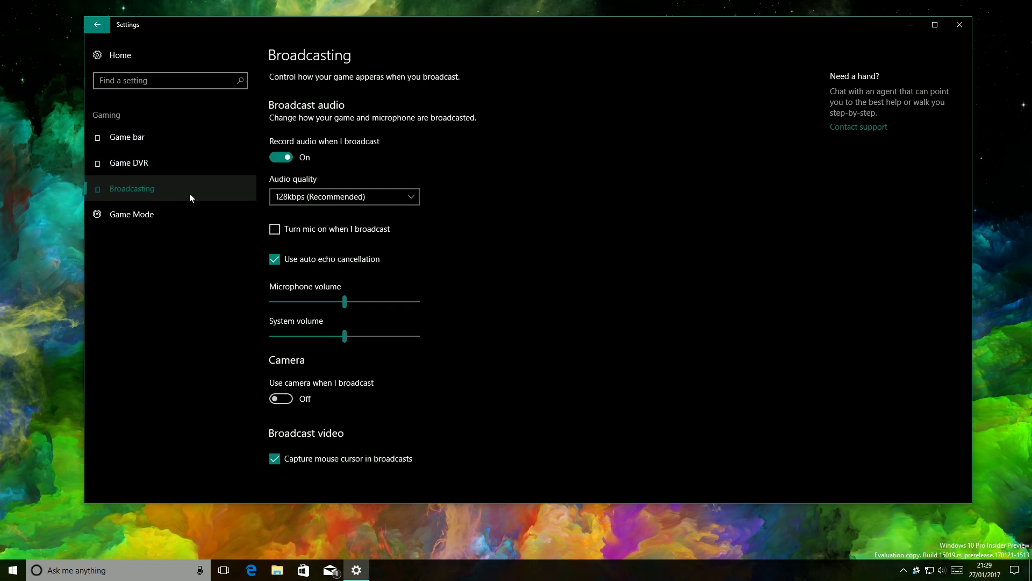
{"action": "left_click", "coordinate": [199, 216]}
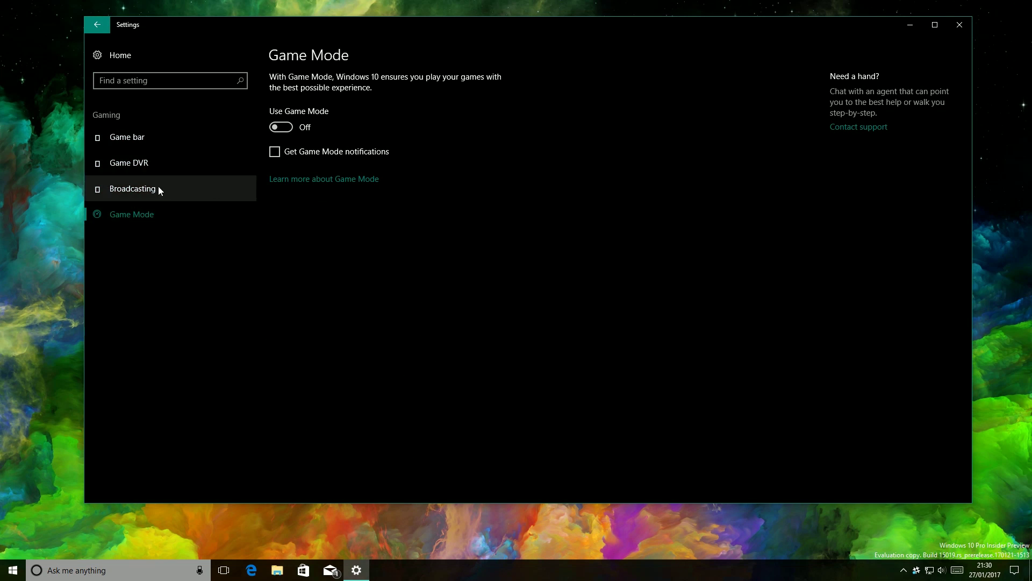
{"action": "left_click", "coordinate": [183, 138]}
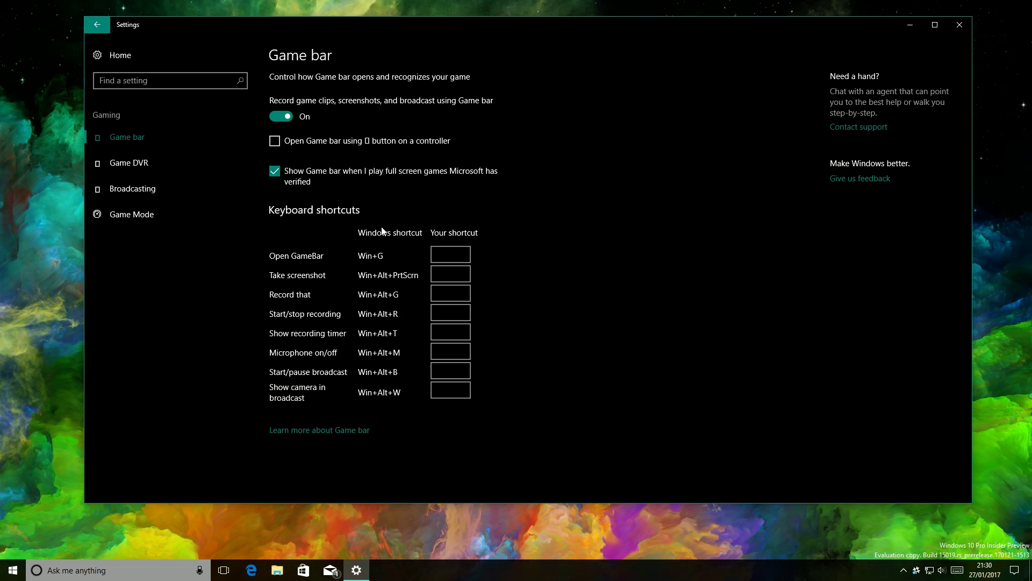
Review Game DVR options, keeping 1 hour maximum recording length and Standard video quality.
{"action": "left_click", "coordinate": [198, 162]}
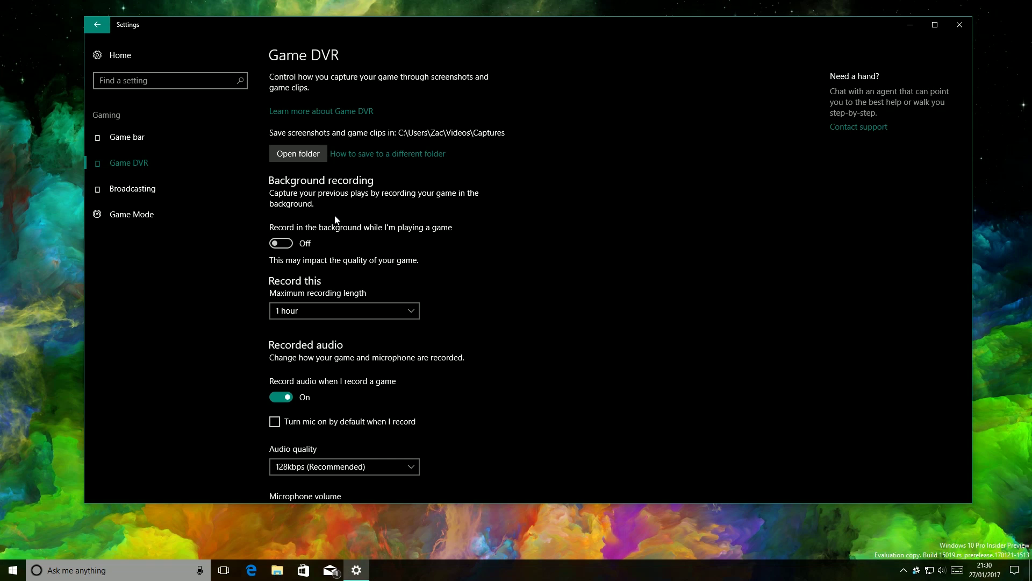
{"action": "left_click", "coordinate": [309, 312]}
{"action": "left_click", "coordinate": [540, 301]}
{"action": "scroll", "coordinate": [456, 353], "scroll_direction": "down", "scroll_amount": 3}
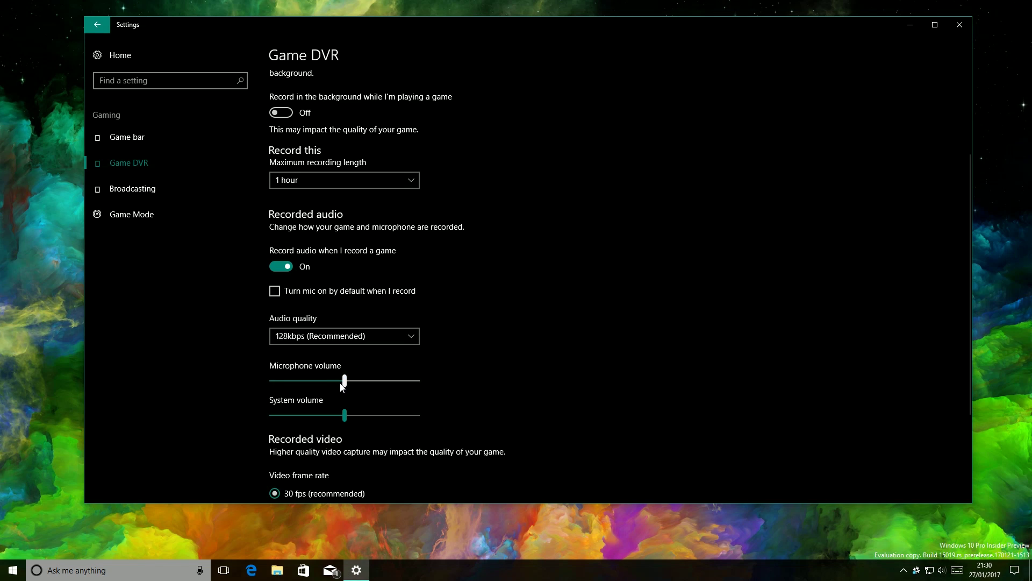
{"action": "scroll", "coordinate": [344, 344], "scroll_direction": "down", "scroll_amount": 3}
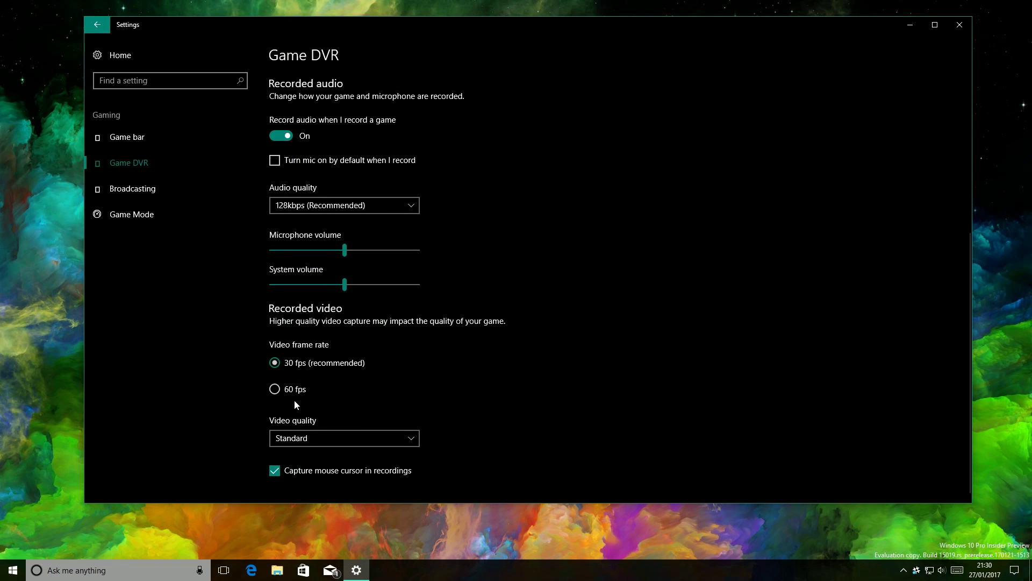
{"action": "left_click", "coordinate": [301, 439]}
{"action": "left_click", "coordinate": [318, 473]}
Look over the Broadcasting and Game Mode pages, then close Settings.
{"action": "left_click", "coordinate": [203, 183]}
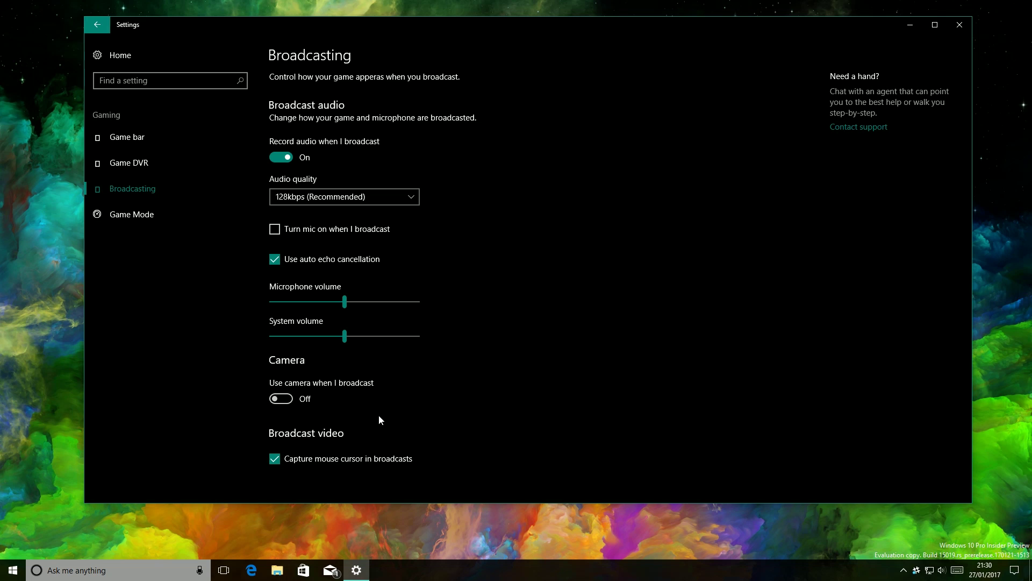
{"action": "left_click", "coordinate": [138, 214]}
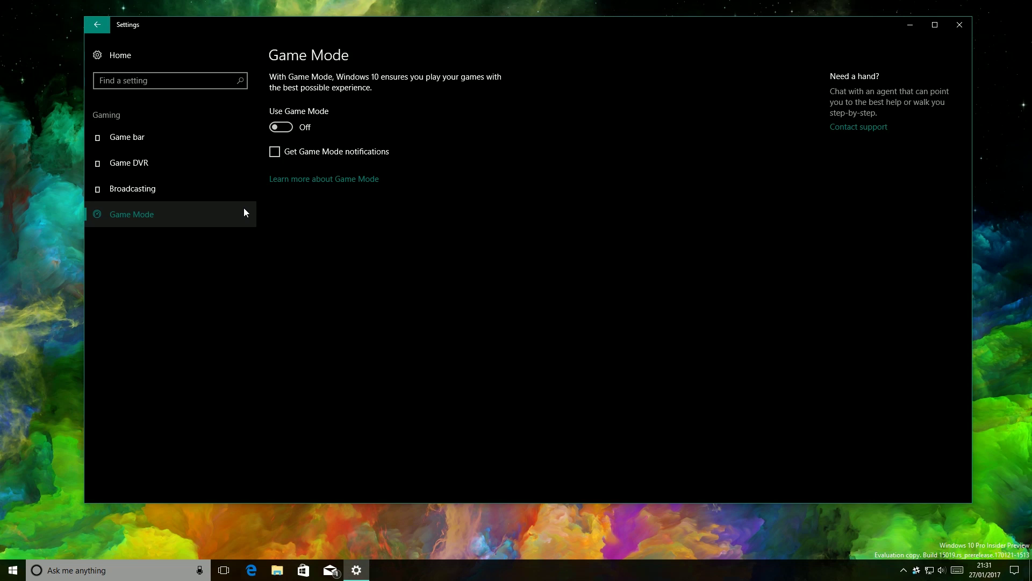
{"action": "left_click", "coordinate": [959, 25]}
Open the Start menu's All apps list and scroll down to Halo Wars: Definitive Edition.
{"action": "key", "text": "super"}
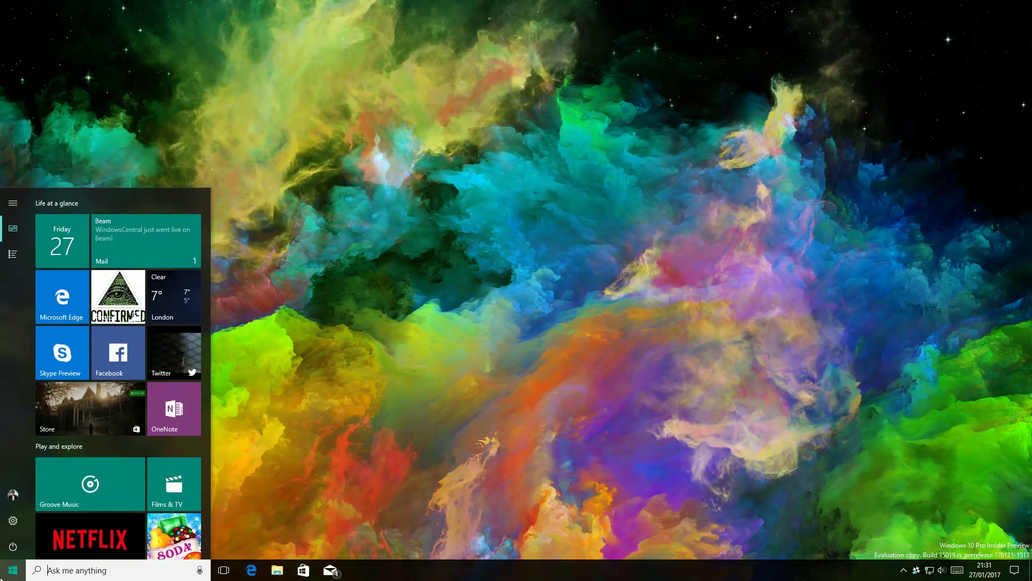
{"action": "left_click", "coordinate": [13, 254]}
{"action": "scroll", "coordinate": [107, 315], "scroll_direction": "down", "scroll_amount": 5}
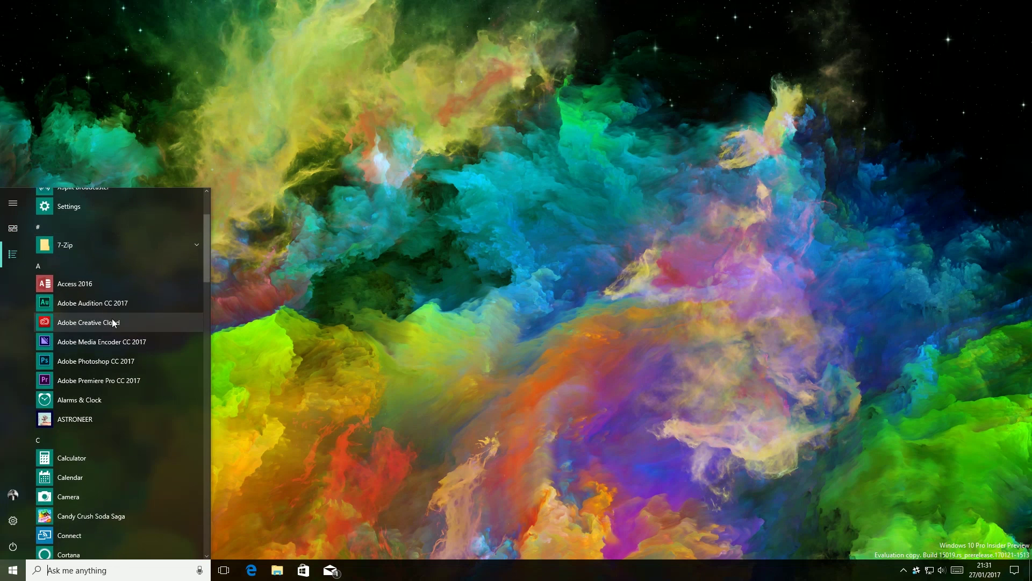
{"action": "scroll", "coordinate": [135, 328], "scroll_direction": "down", "scroll_amount": 5}
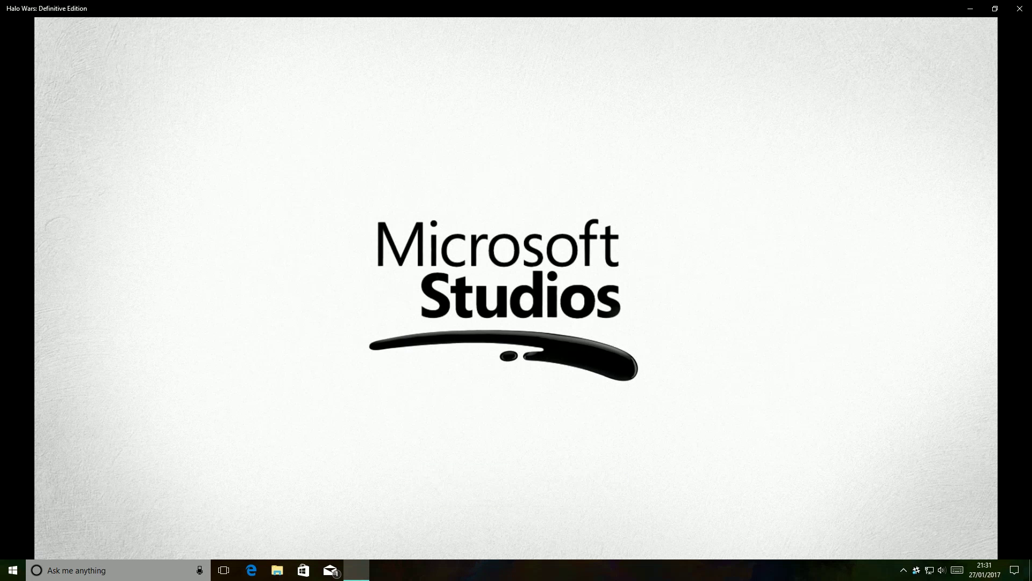
Skip the Halo Wars intro and open Options under Options and Extras.
{"action": "left_click", "coordinate": [581, 376]}
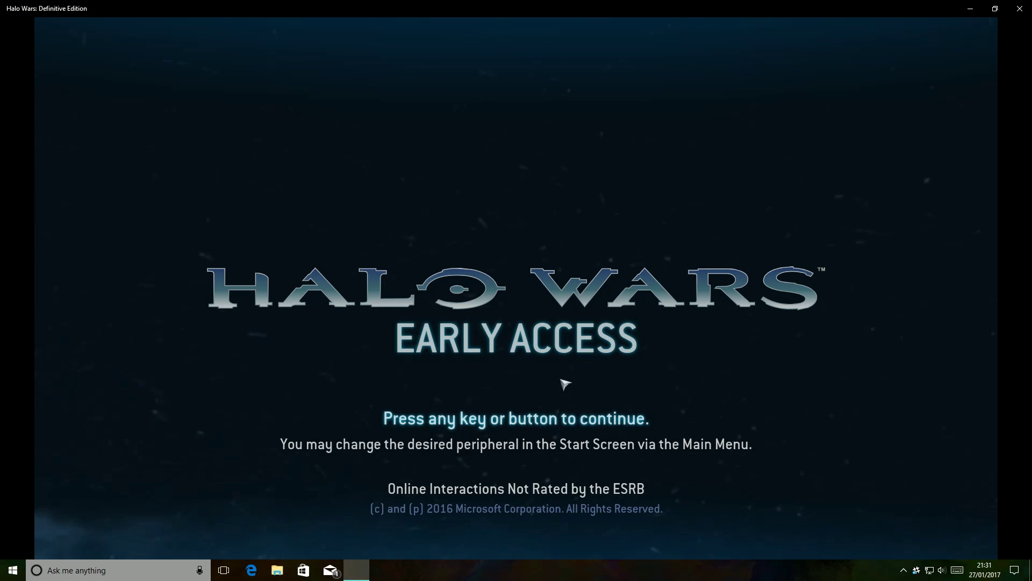
{"action": "left_click", "coordinate": [537, 408]}
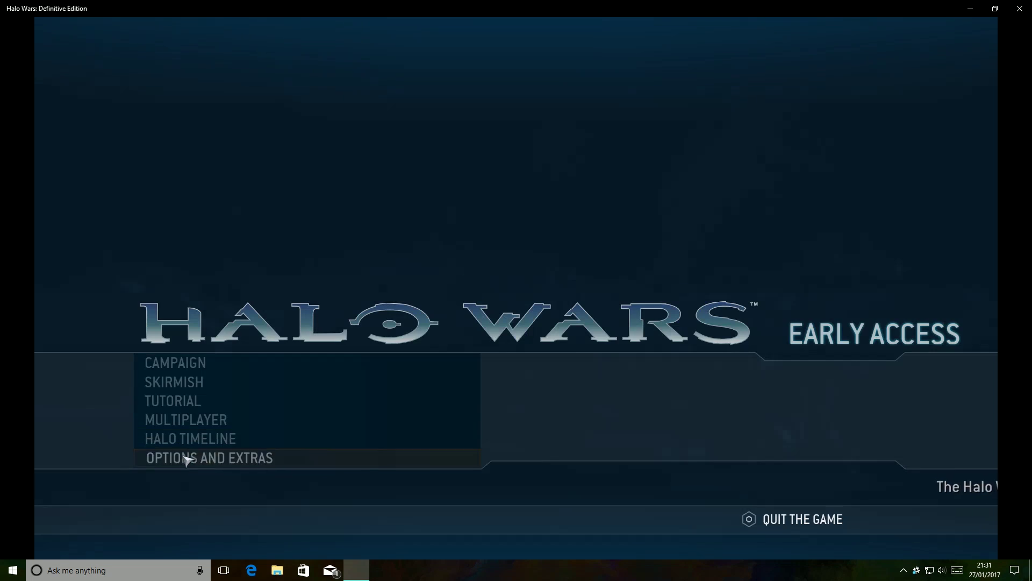
{"action": "left_click", "coordinate": [185, 460]}
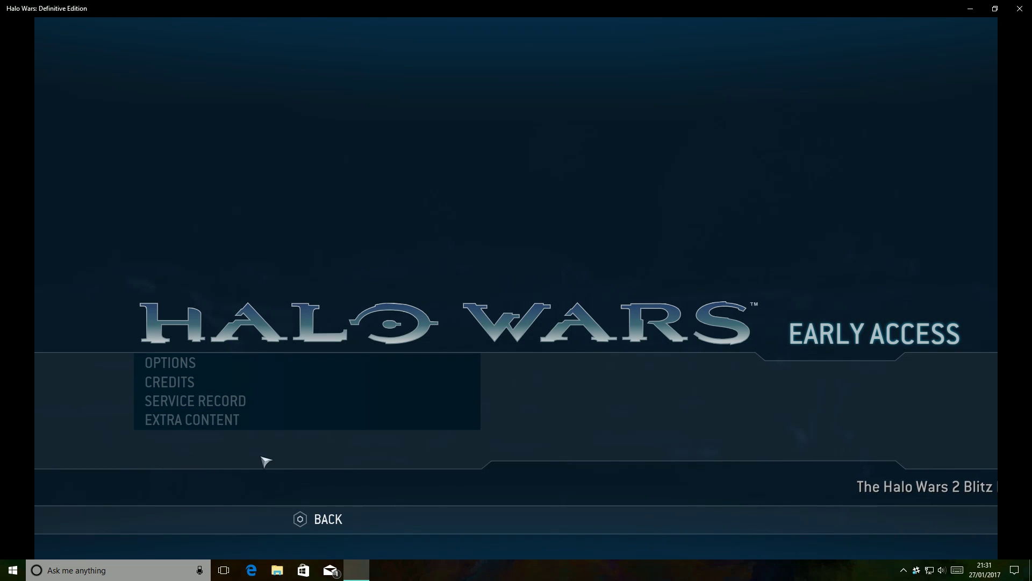
{"action": "left_click", "coordinate": [210, 370]}
Turn on Fullscreen in the Graphics options and return to the main menu.
{"action": "left_click", "coordinate": [636, 102]}
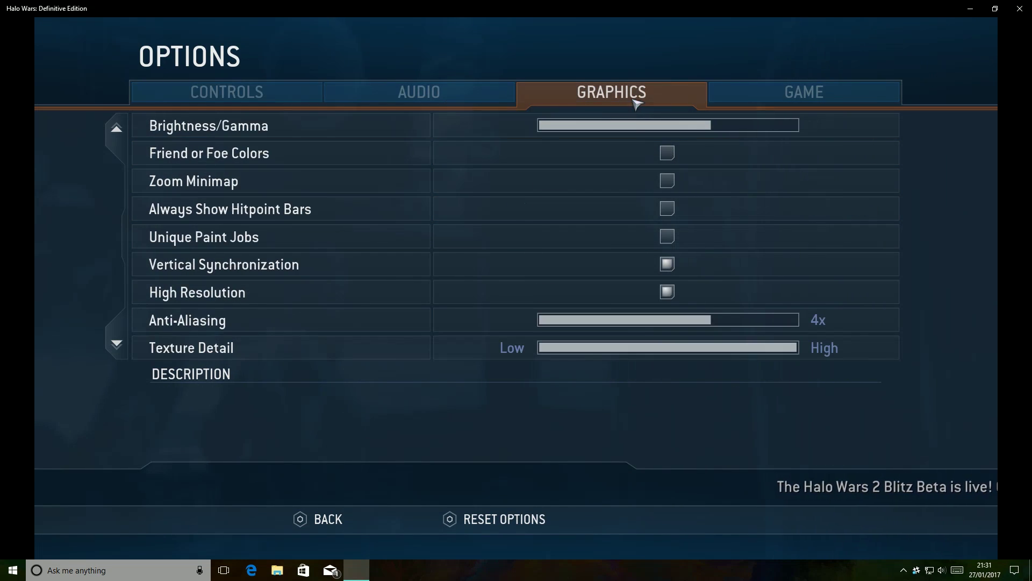
{"action": "scroll", "coordinate": [554, 304], "scroll_direction": "down", "scroll_amount": 4}
{"action": "left_click", "coordinate": [666, 345]}
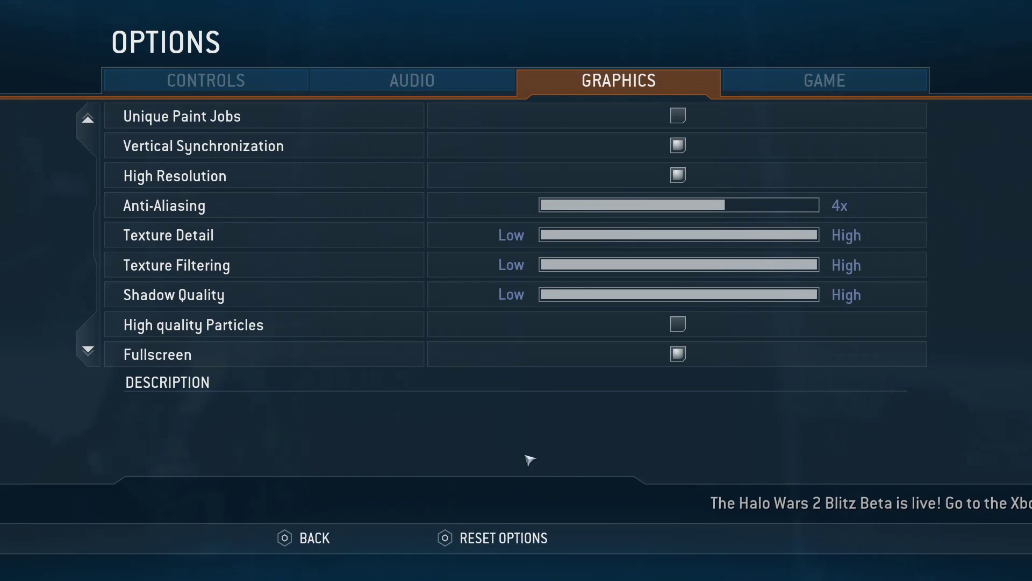
{"action": "left_click", "coordinate": [322, 538]}
{"action": "left_click", "coordinate": [688, 337]}
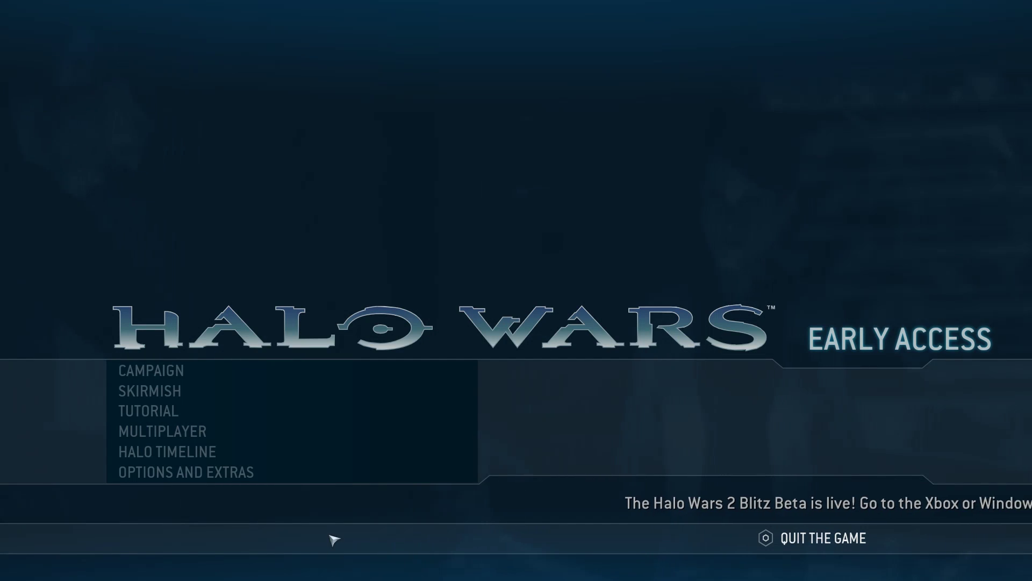
Bring up the Game bar over Halo Wars, start a broadcast and accept the broadcasting terms.
{"action": "key", "text": "super+g"}
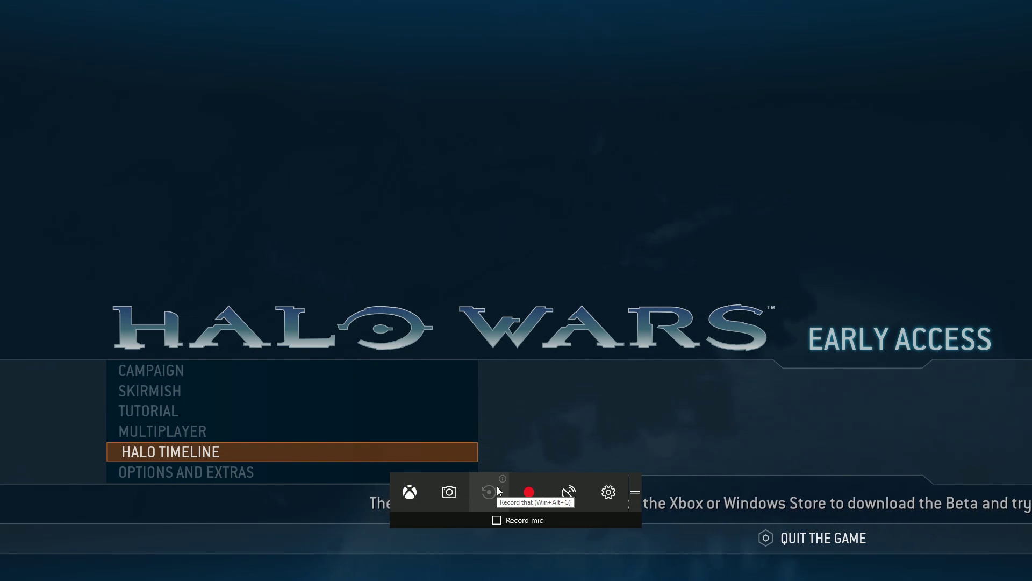
{"action": "left_click", "coordinate": [565, 491]}
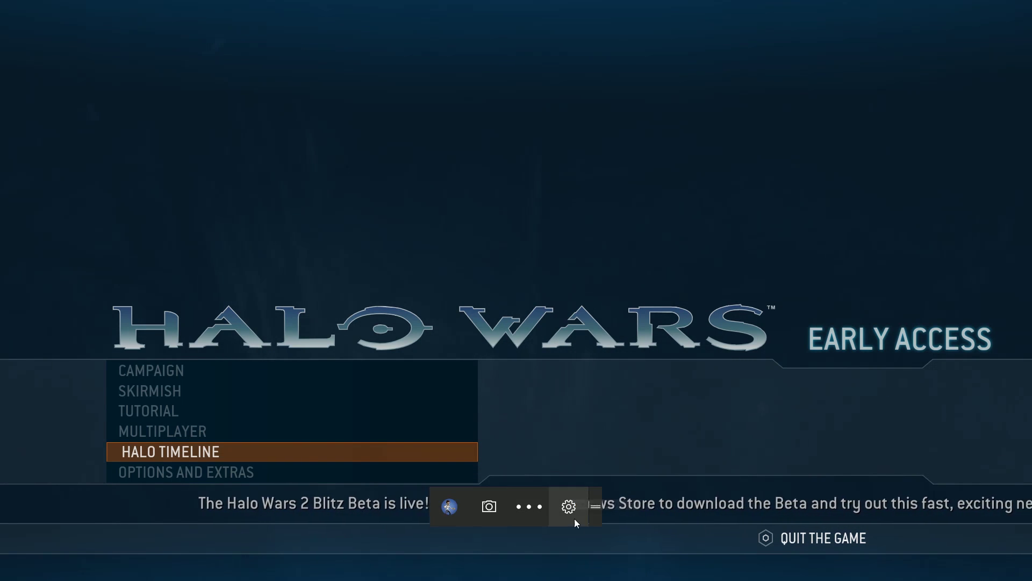
{"action": "left_click", "coordinate": [500, 512]}
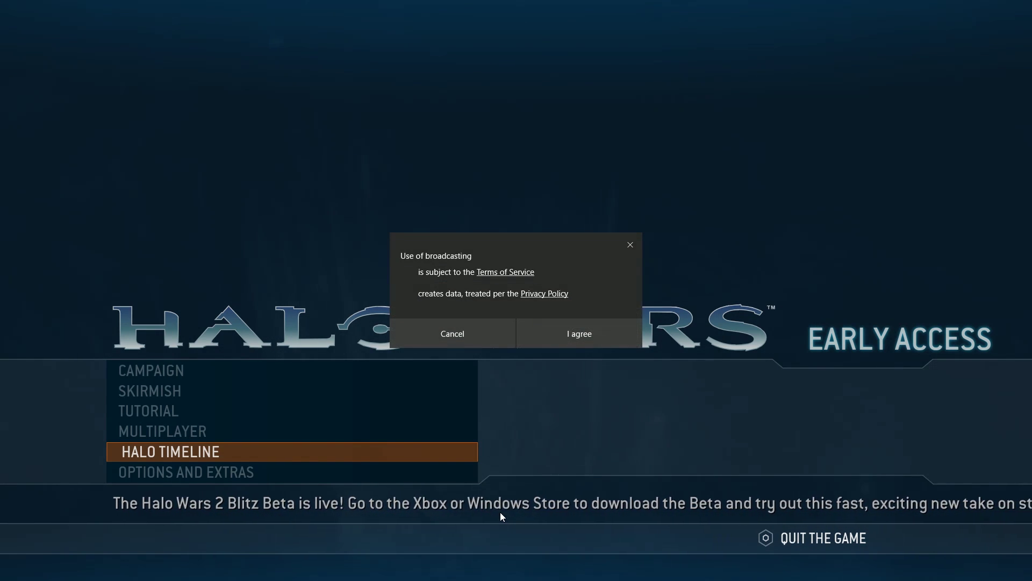
{"action": "left_click", "coordinate": [572, 333]}
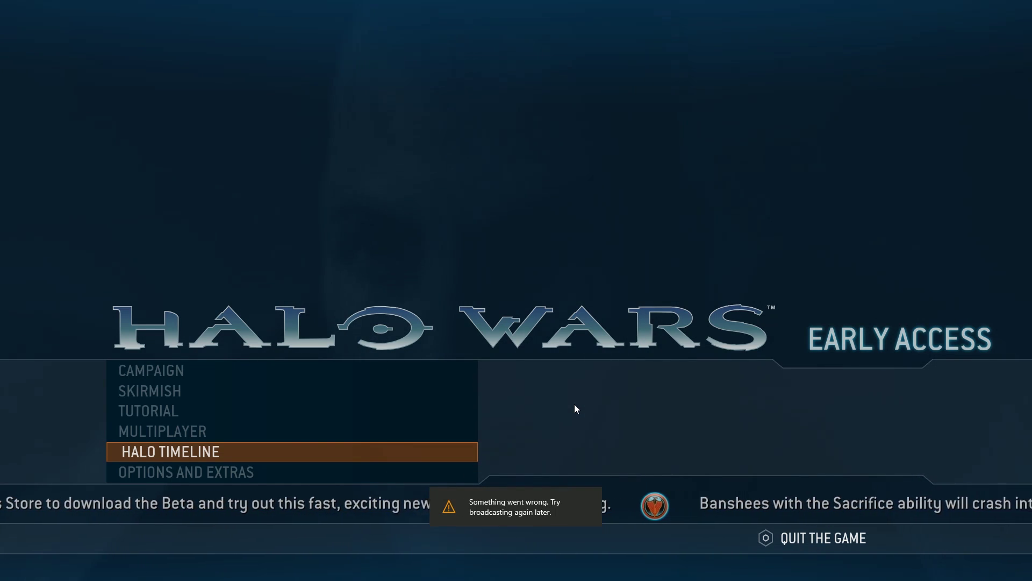
Dismiss the broadcasting error, retry the broadcast, then bring up the Game bar settings.
{"action": "left_click", "coordinate": [596, 494]}
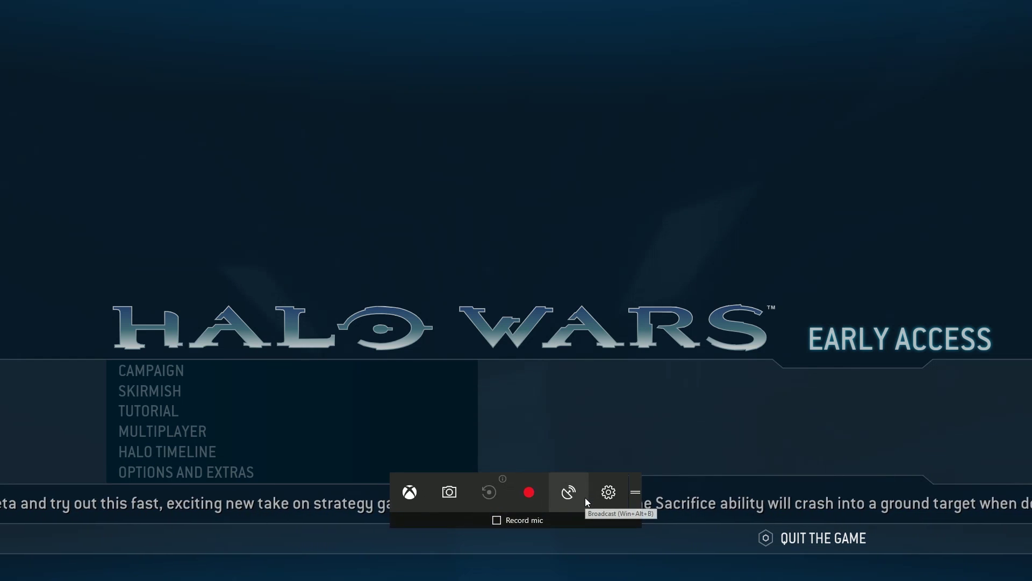
{"action": "left_click", "coordinate": [583, 496]}
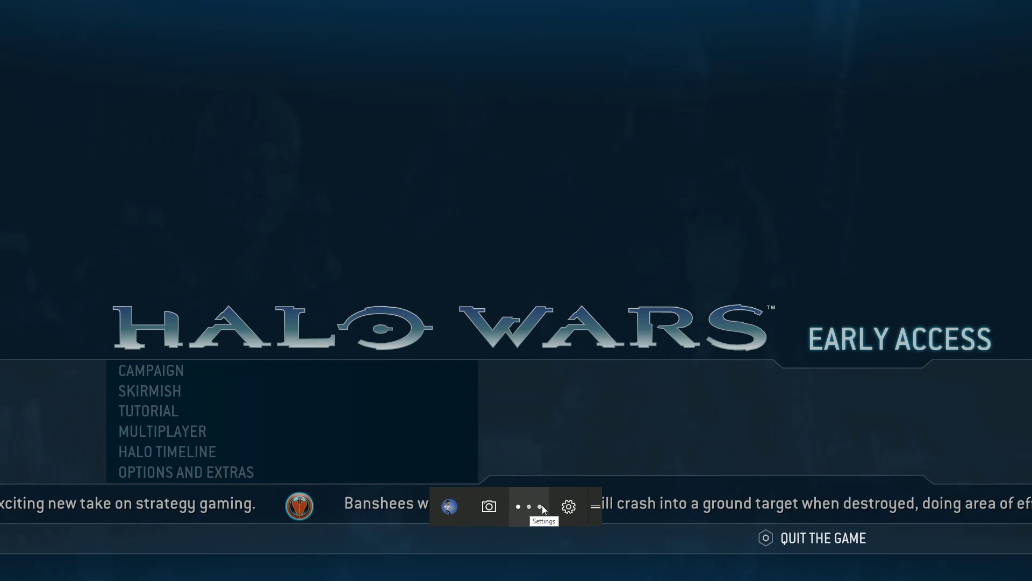
{"action": "left_click", "coordinate": [569, 505]}
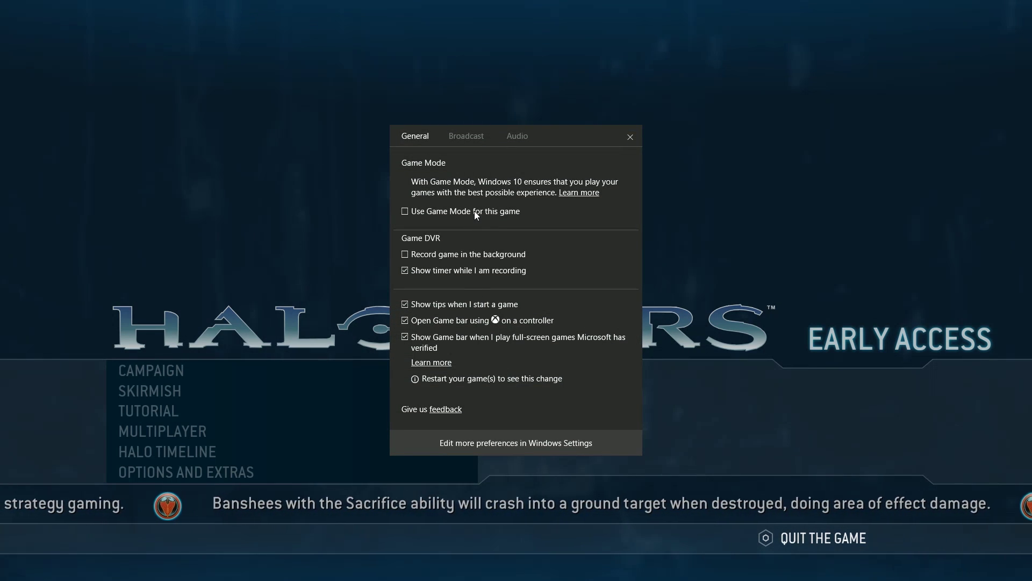
Tick 'Use Game Mode for this game' and switch to the Game bar's Broadcast options.
{"action": "left_click", "coordinate": [404, 212]}
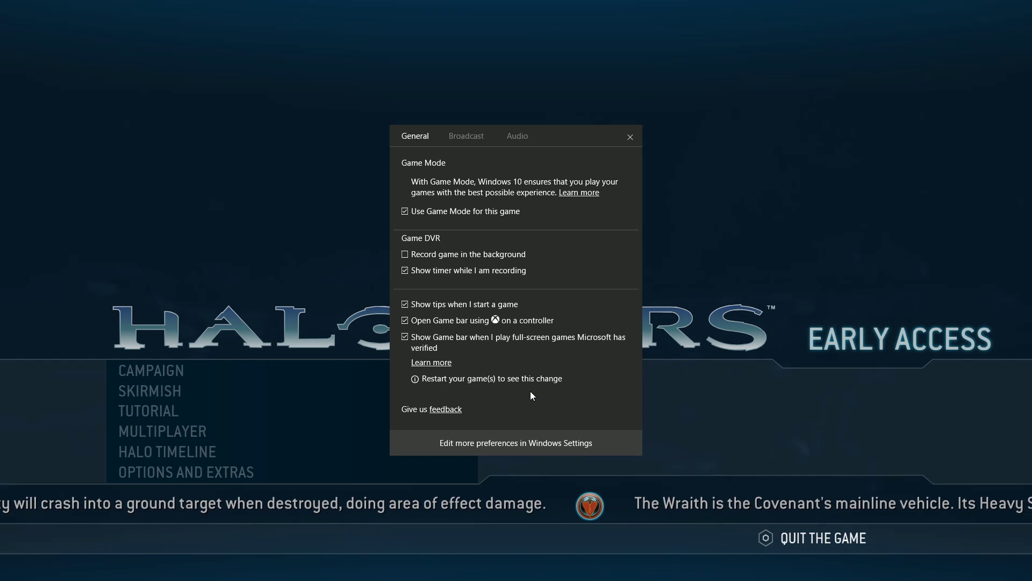
{"action": "left_click", "coordinate": [460, 135]}
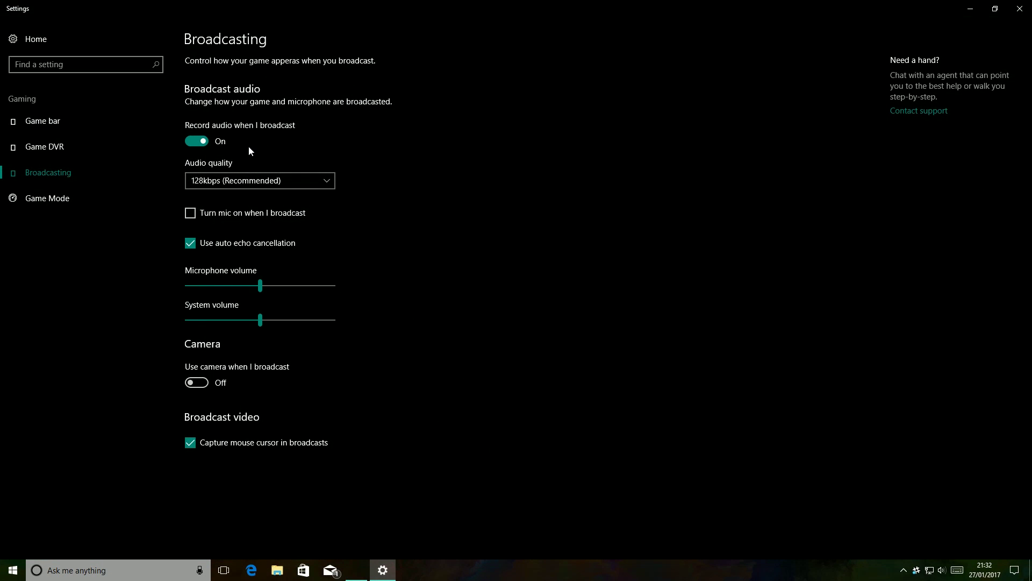
Restore and close the Broadcasting settings window, then bring up the Start menu.
{"action": "double_click", "coordinate": [500, 6]}
{"action": "left_click", "coordinate": [962, 40]}
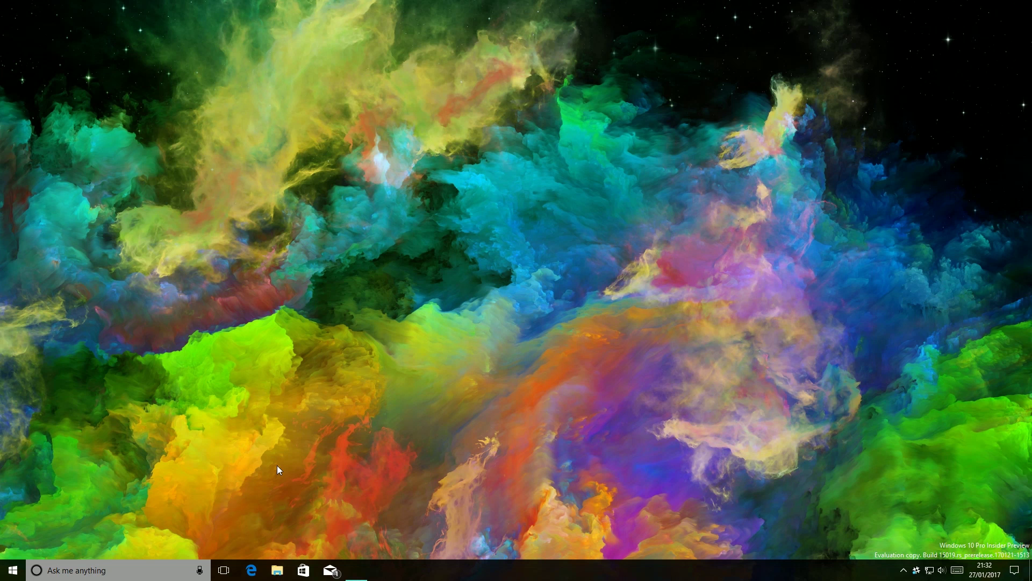
{"action": "left_click", "coordinate": [13, 570]}
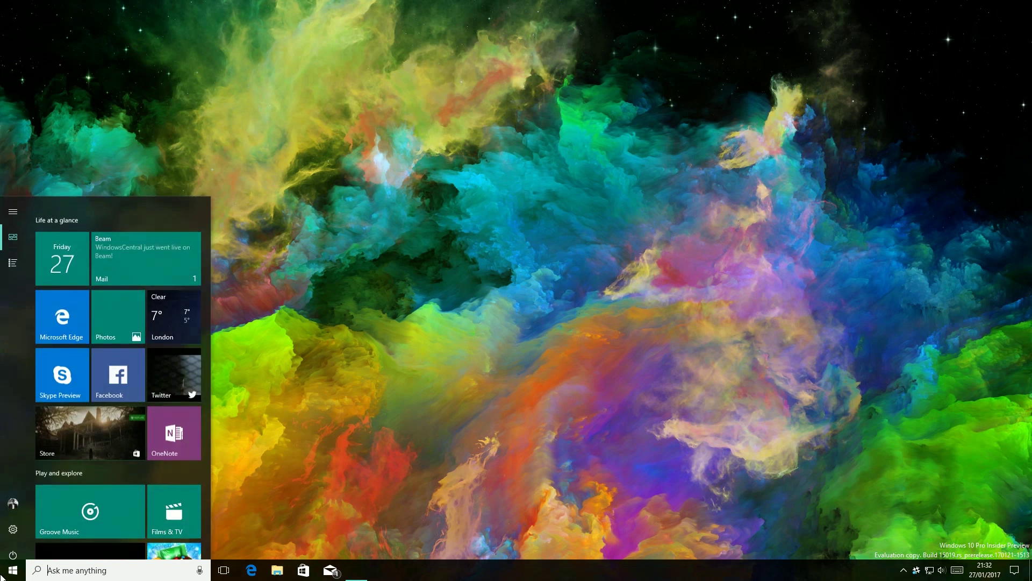
Check the Night light schedule and colour temperature under System > Display, then return to Display.
{"action": "left_click", "coordinate": [12, 529]}
{"action": "left_click", "coordinate": [303, 185]}
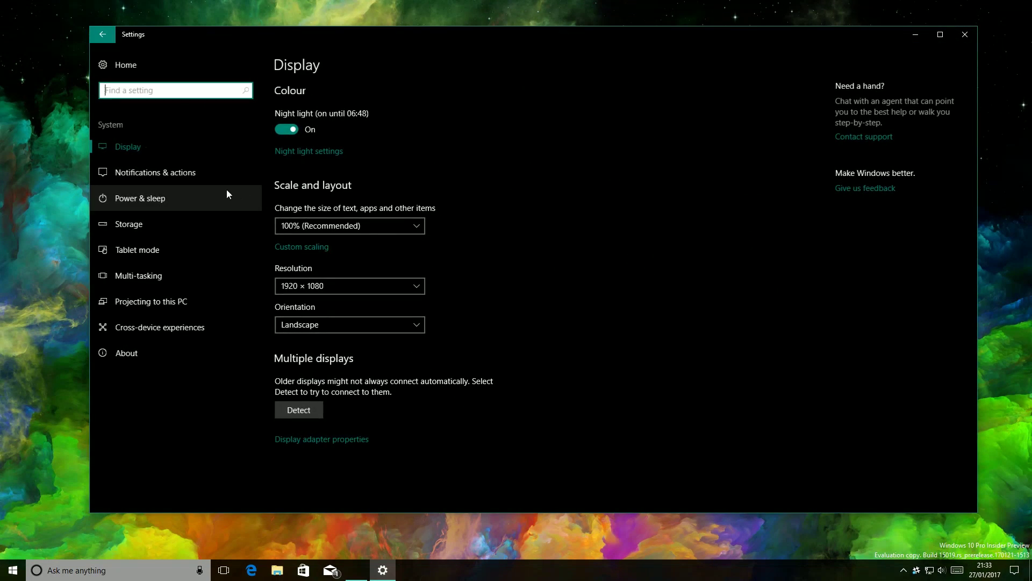
{"action": "left_click", "coordinate": [309, 151]}
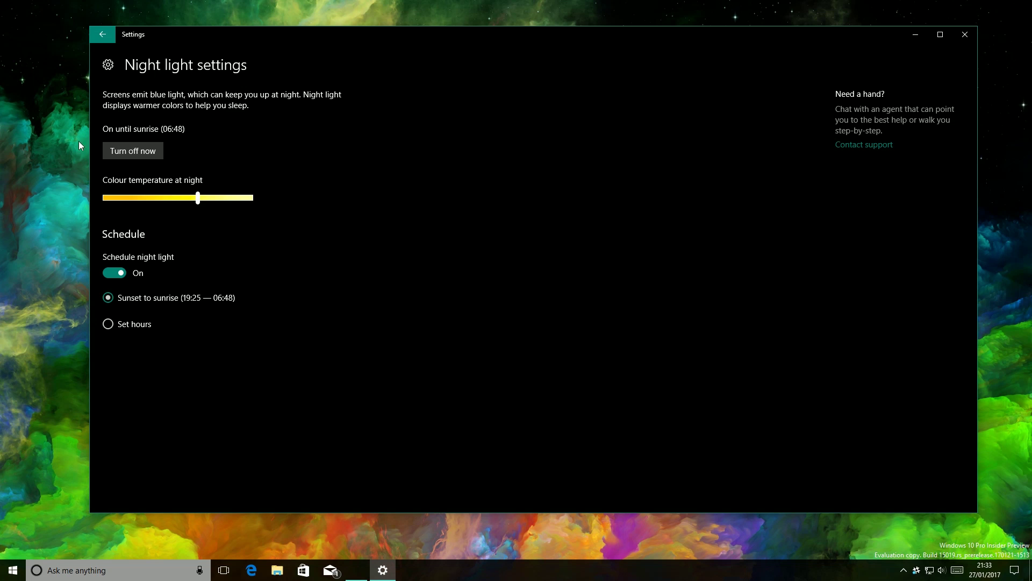
{"action": "left_click", "coordinate": [114, 38]}
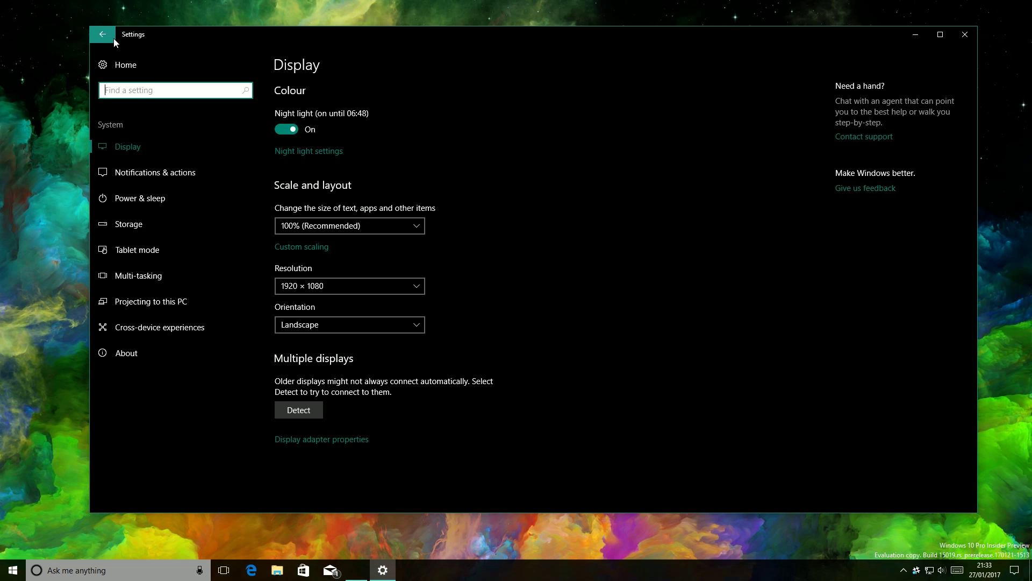
{"action": "left_click", "coordinate": [113, 38]}
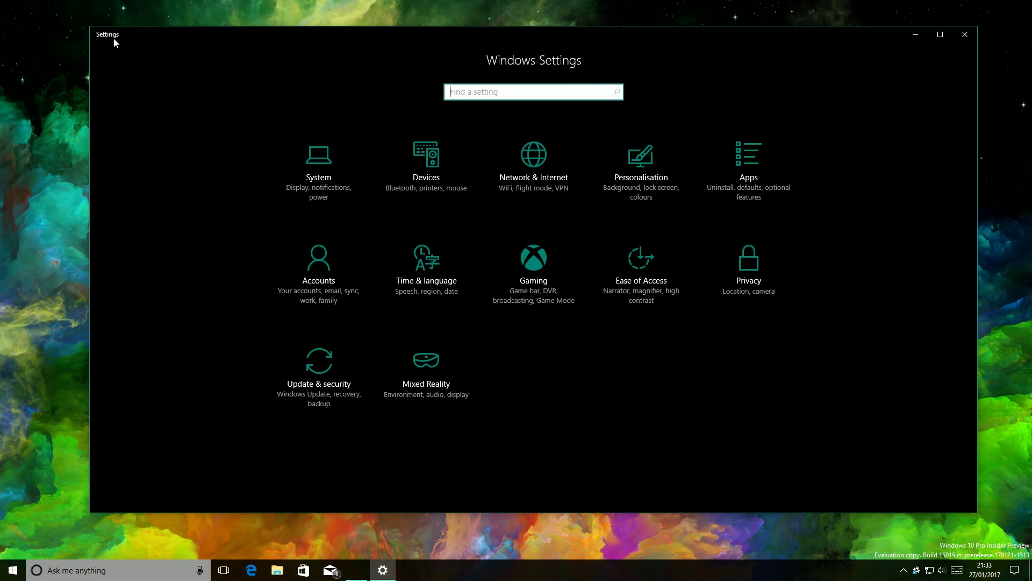
{"action": "left_click", "coordinate": [436, 383]}
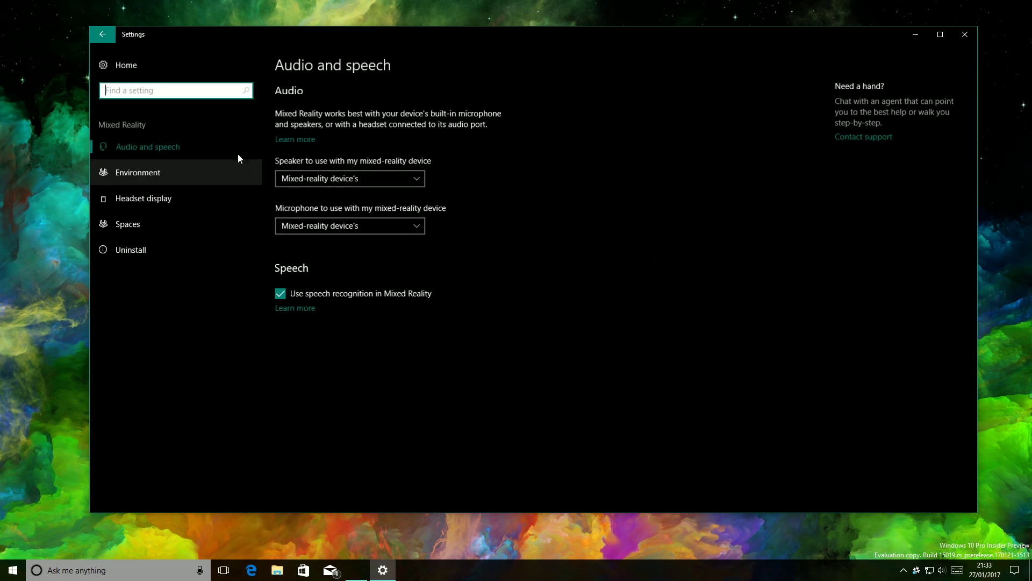
{"action": "left_click", "coordinate": [167, 177]}
{"action": "left_click", "coordinate": [165, 202]}
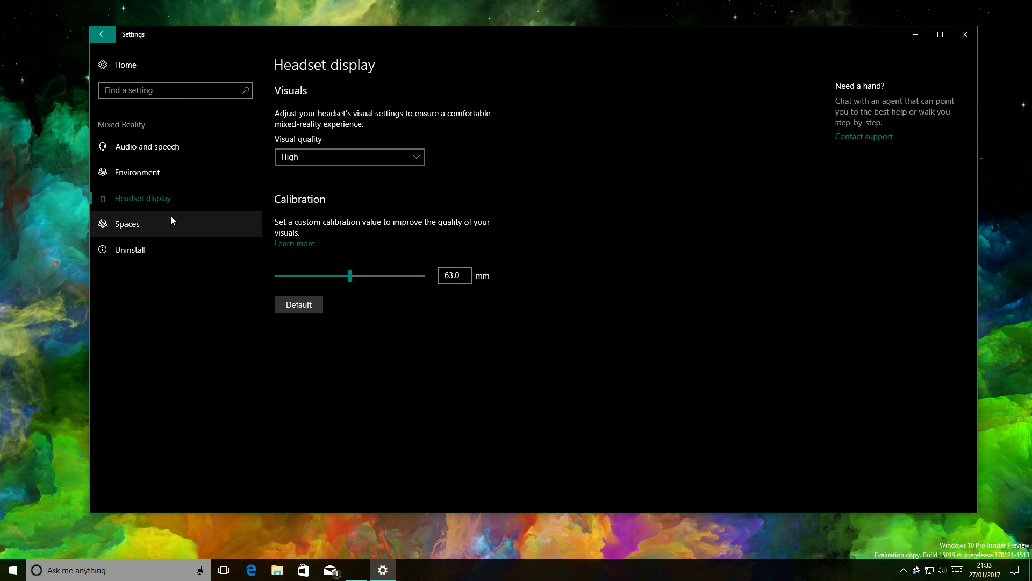
{"action": "left_click", "coordinate": [319, 157]}
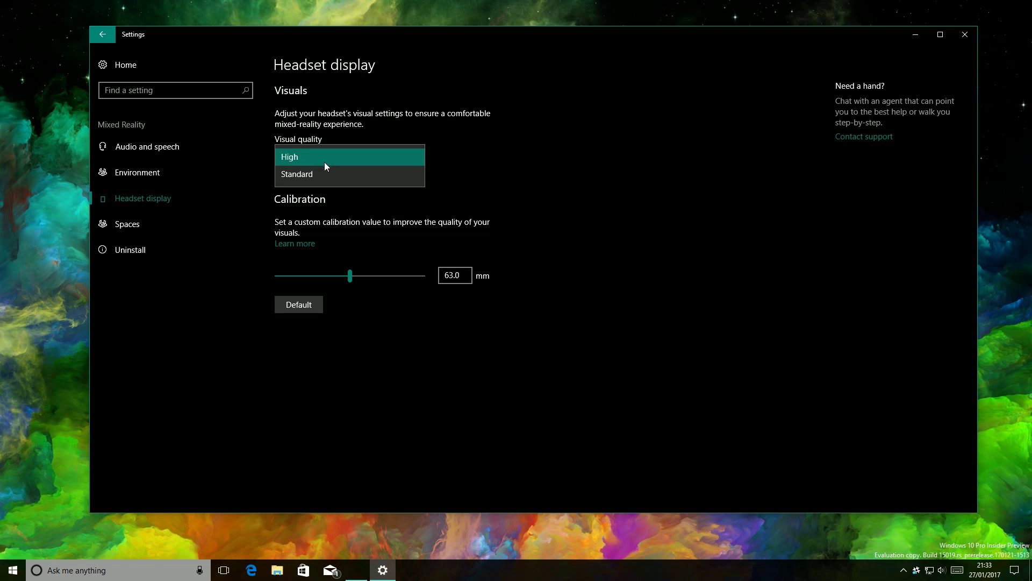
{"action": "left_click", "coordinate": [570, 197]}
{"action": "left_click", "coordinate": [162, 235]}
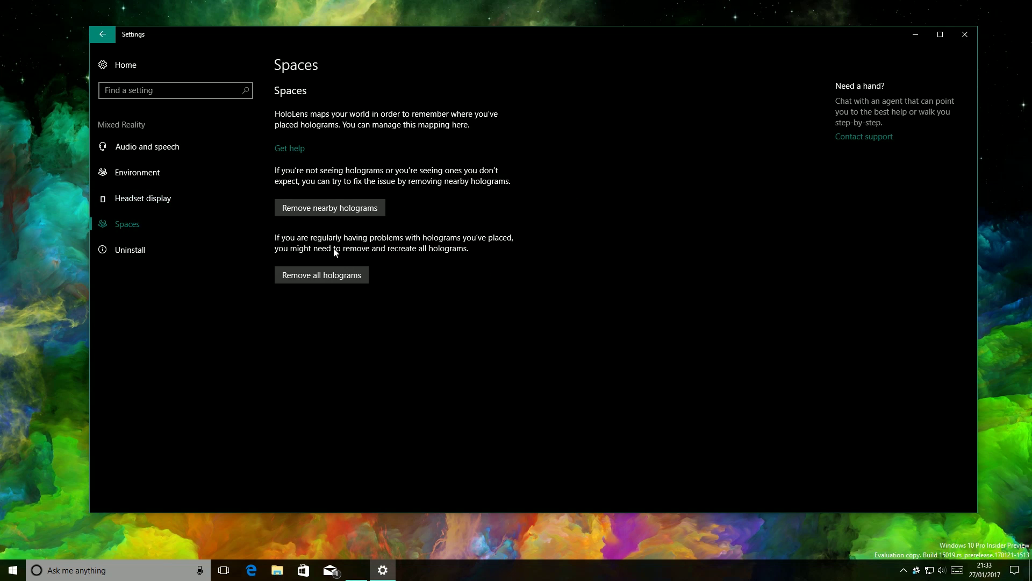
{"action": "left_click", "coordinate": [179, 259]}
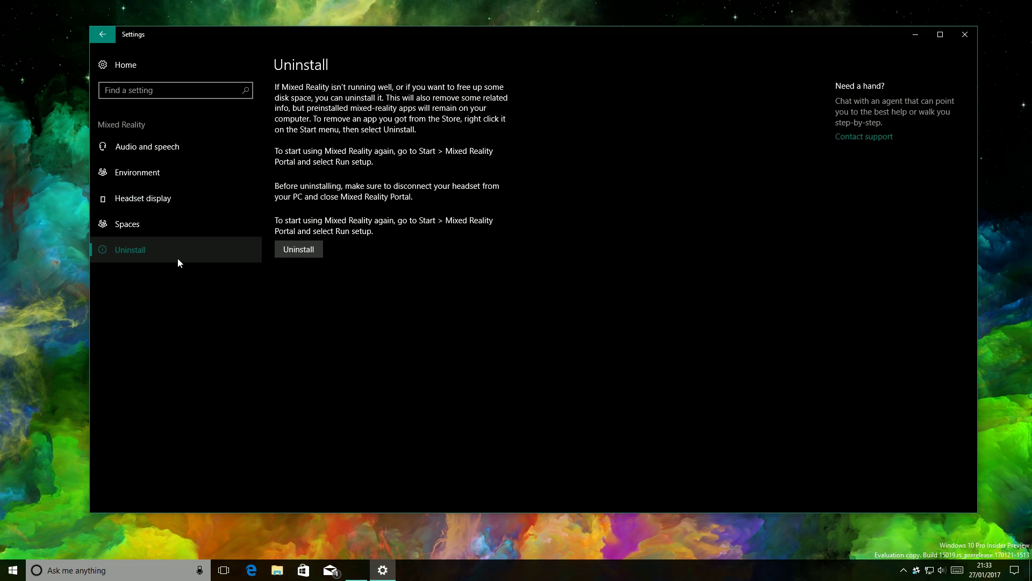
{"action": "left_click", "coordinate": [176, 151]}
{"action": "left_click", "coordinate": [191, 173]}
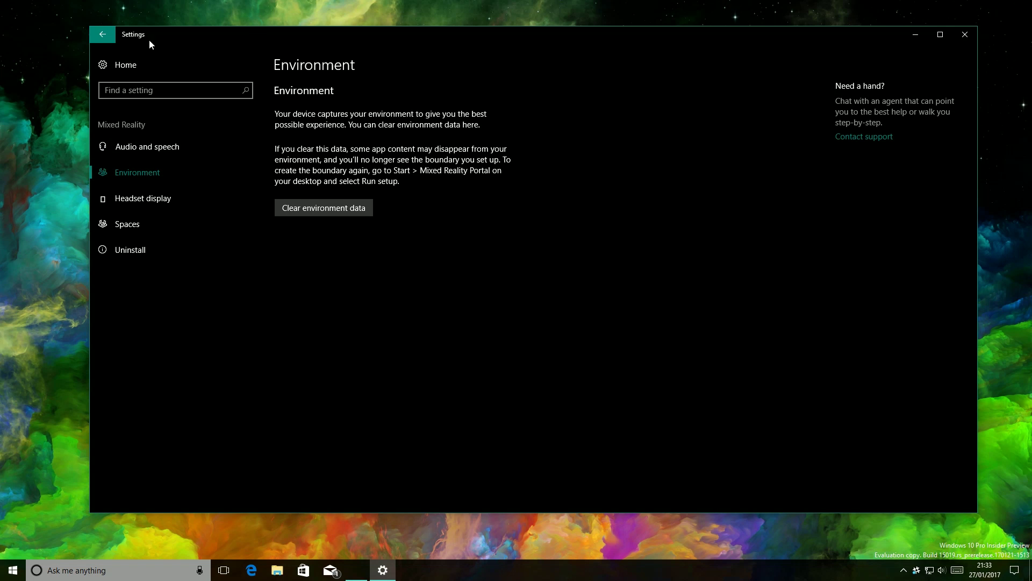
{"action": "left_click", "coordinate": [103, 35]}
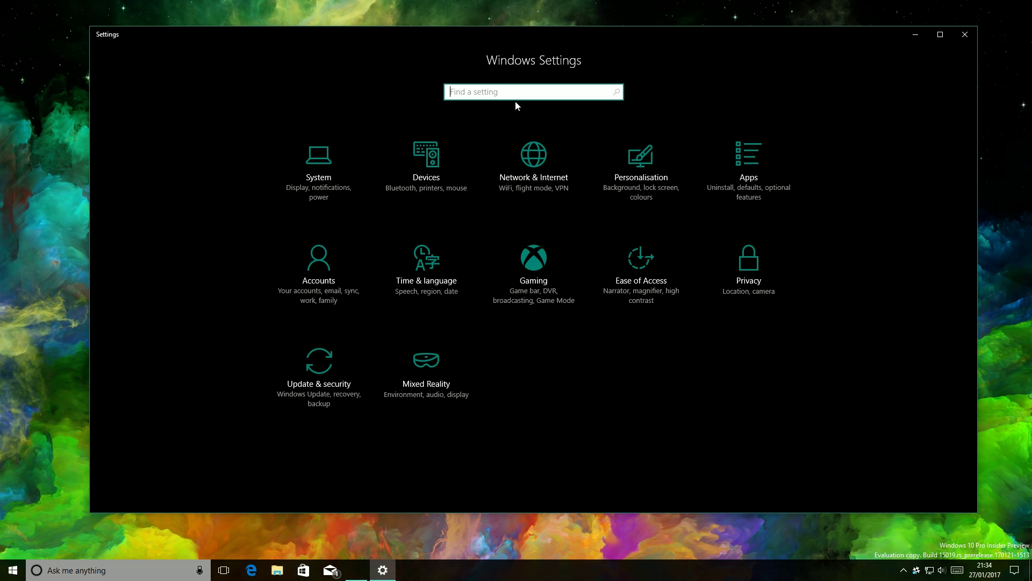
Go to the Troubleshoot page under Update & security.
{"action": "left_click", "coordinate": [331, 355]}
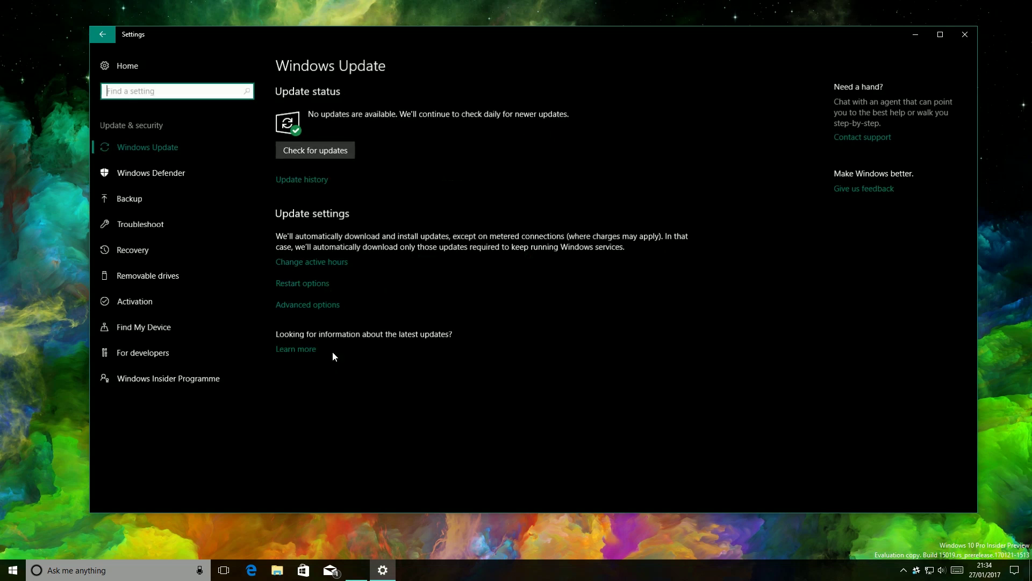
{"action": "left_click", "coordinate": [200, 215]}
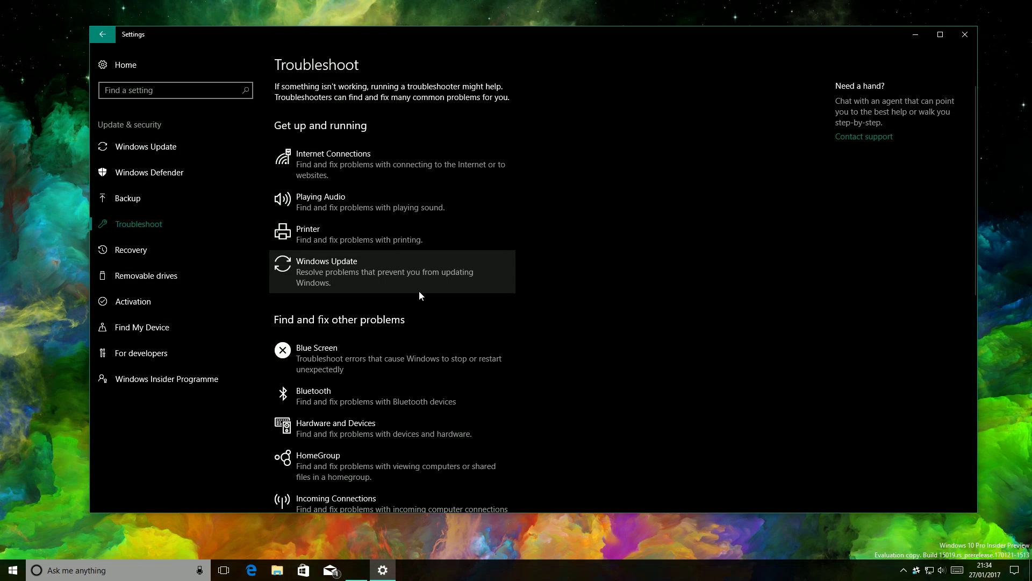
{"action": "scroll", "coordinate": [376, 296], "scroll_direction": "down", "scroll_amount": 4}
{"action": "scroll", "coordinate": [391, 308], "scroll_direction": "up", "scroll_amount": 2}
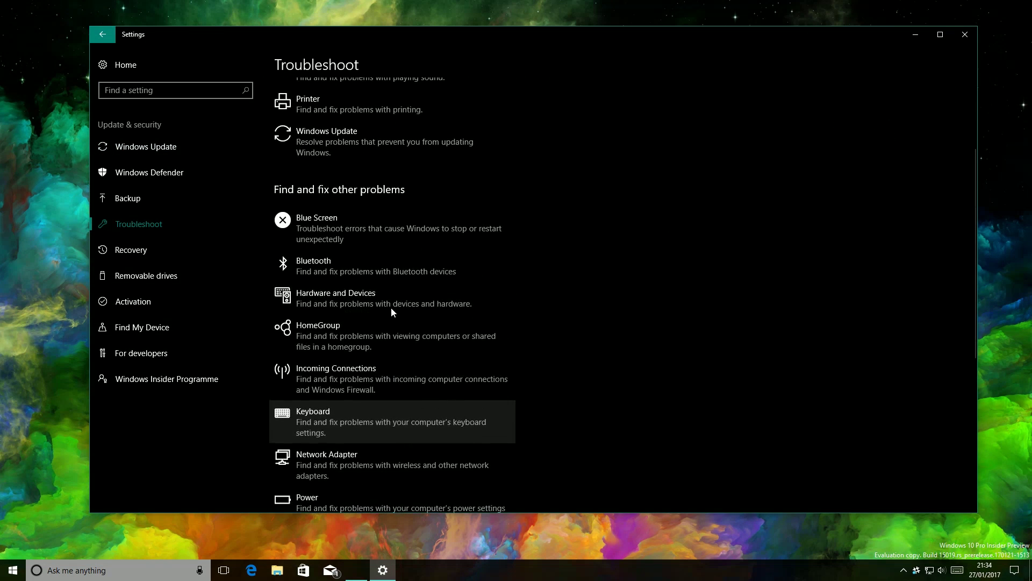
Expand the Blue Screen, Shared Folders, Speech and Video Playback troubleshooters, ending on Power.
{"action": "left_click", "coordinate": [366, 242]}
{"action": "scroll", "coordinate": [377, 253], "scroll_direction": "down", "scroll_amount": 4}
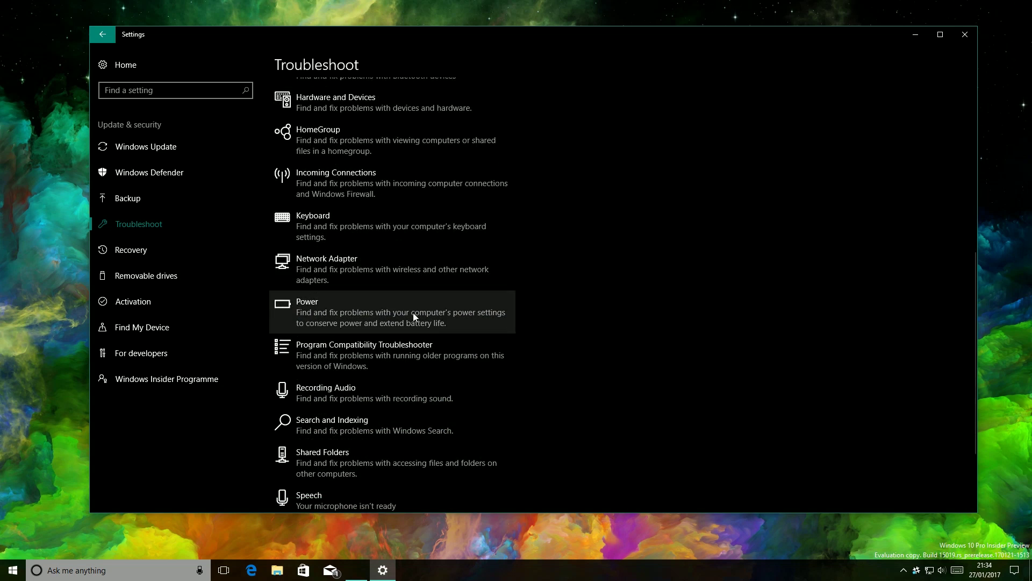
{"action": "left_click", "coordinate": [413, 316]}
{"action": "scroll", "coordinate": [469, 344], "scroll_direction": "down", "scroll_amount": 3}
{"action": "left_click", "coordinate": [405, 336]}
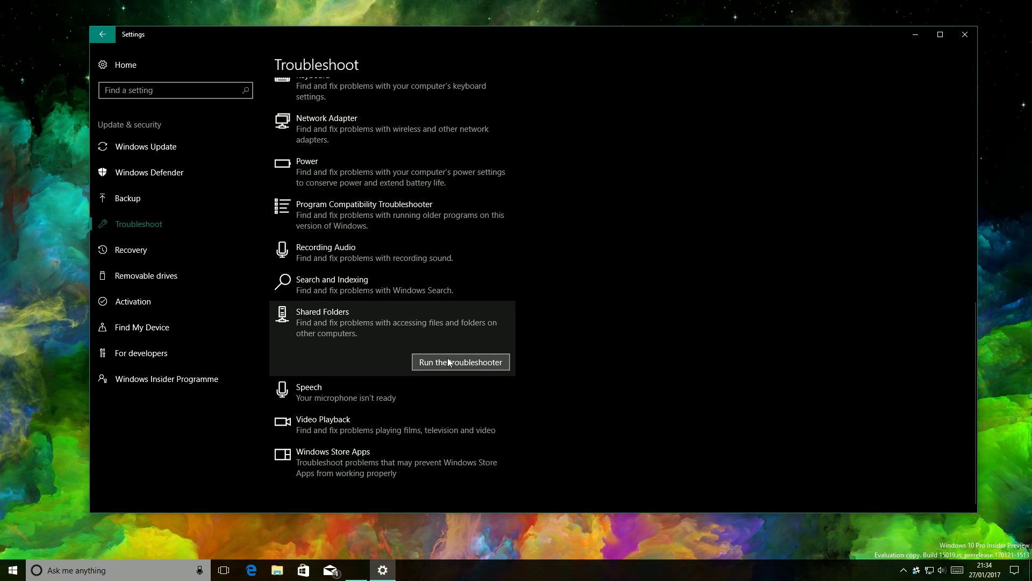
{"action": "left_click", "coordinate": [393, 404]}
{"action": "left_click", "coordinate": [410, 435]}
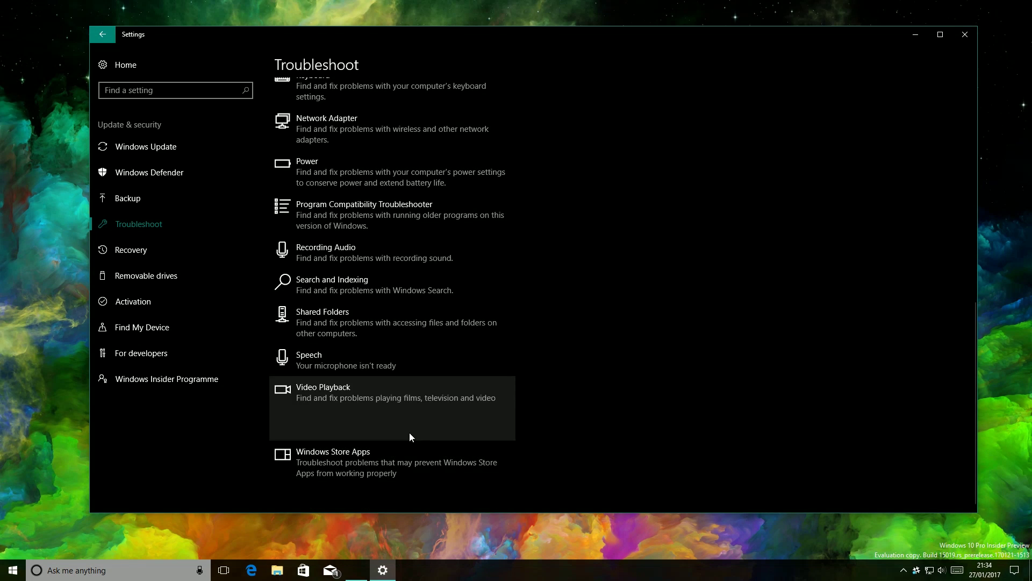
{"action": "scroll", "coordinate": [408, 433], "scroll_direction": "up", "scroll_amount": 5}
{"action": "left_click", "coordinate": [412, 438]}
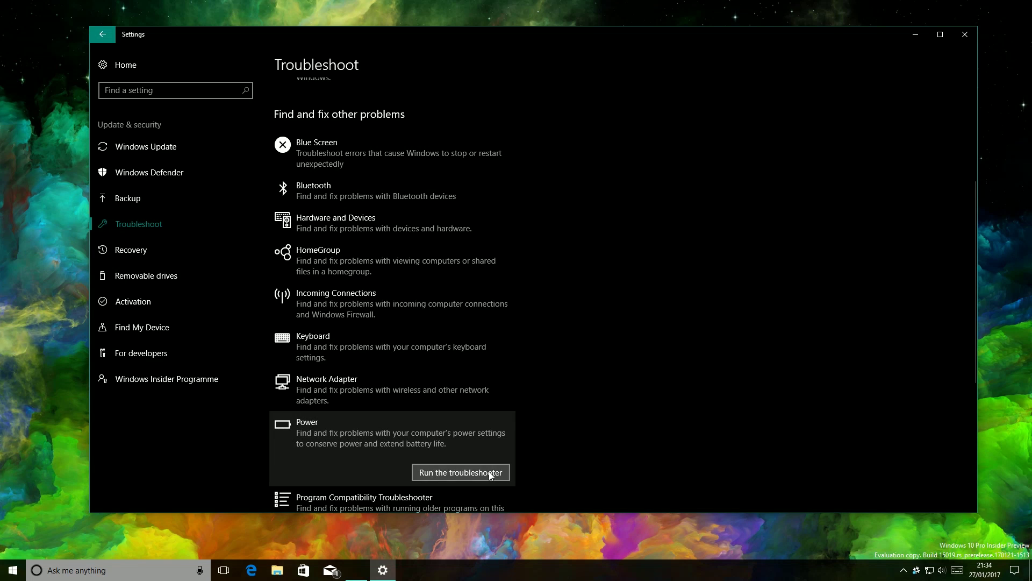
{"action": "left_click", "coordinate": [488, 472]}
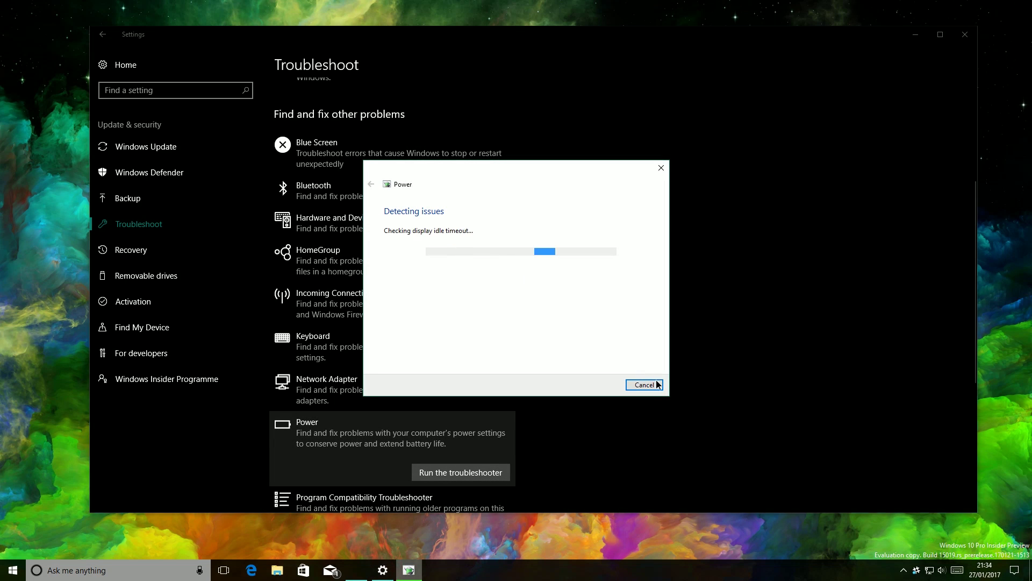
{"action": "left_click", "coordinate": [644, 385]}
{"action": "scroll", "coordinate": [430, 301], "scroll_direction": "up", "scroll_amount": 4}
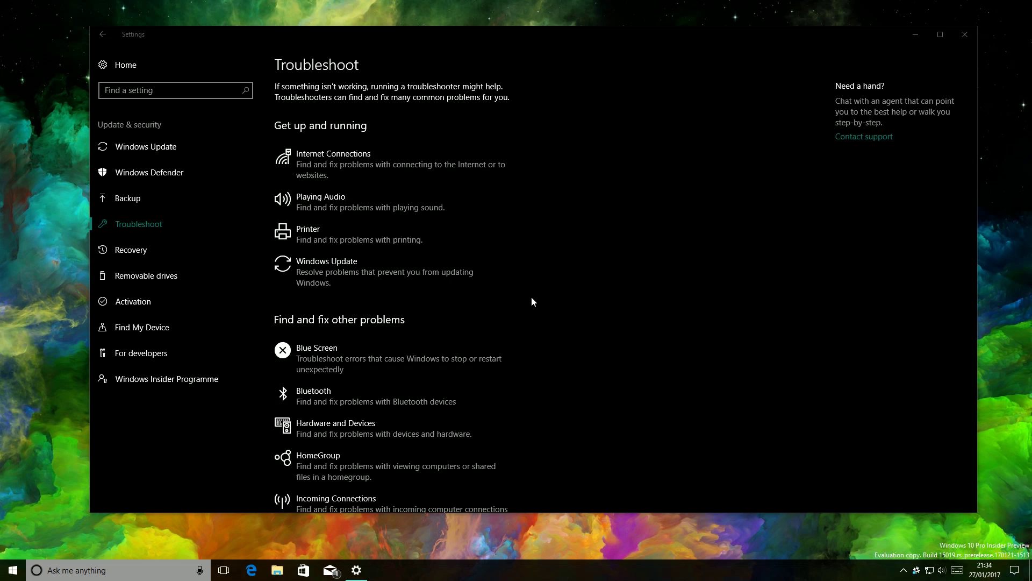
Clear all notifications from the Action Centre and dismiss it.
{"action": "left_click", "coordinate": [1015, 570]}
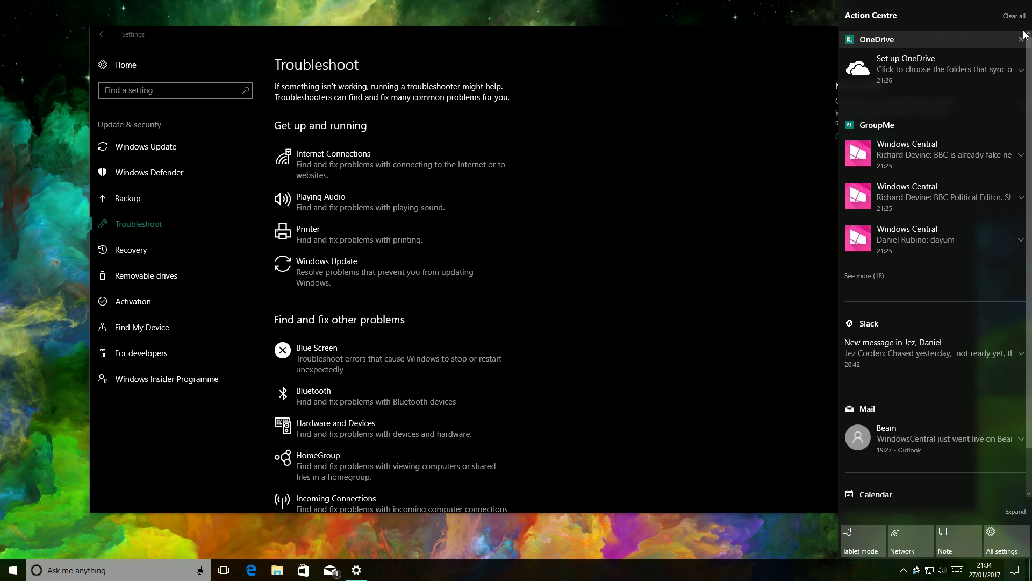
{"action": "left_click", "coordinate": [1014, 15]}
{"action": "left_click", "coordinate": [663, 355]}
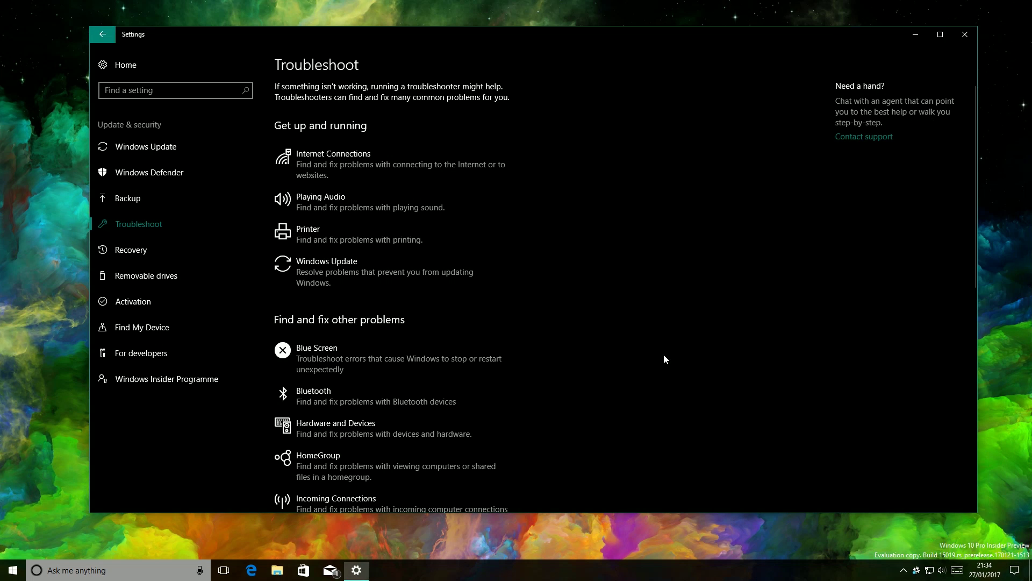
Return to the Windows Settings home page listing all categories.
{"action": "key", "text": "super"}
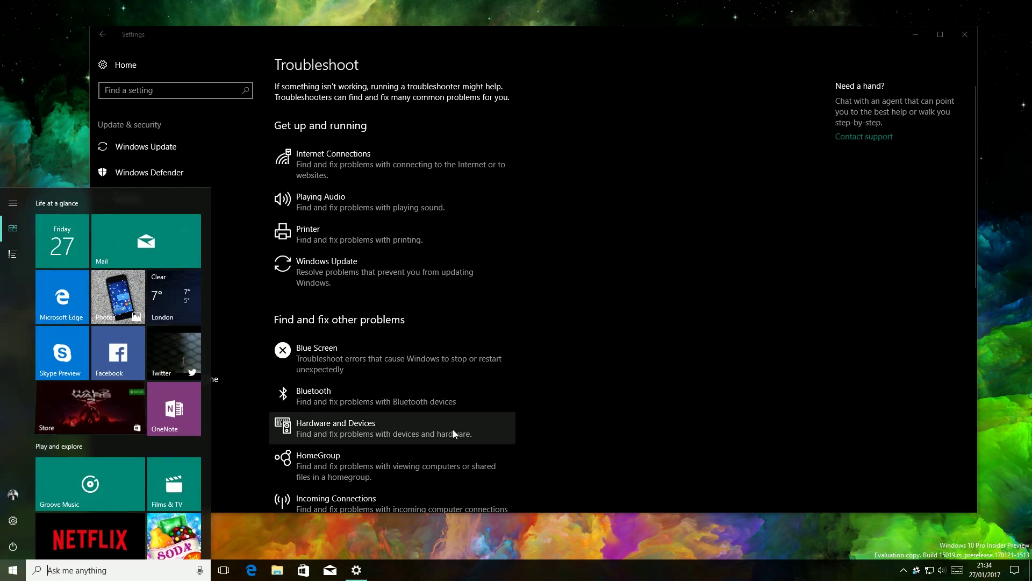
{"action": "left_click", "coordinate": [19, 512]}
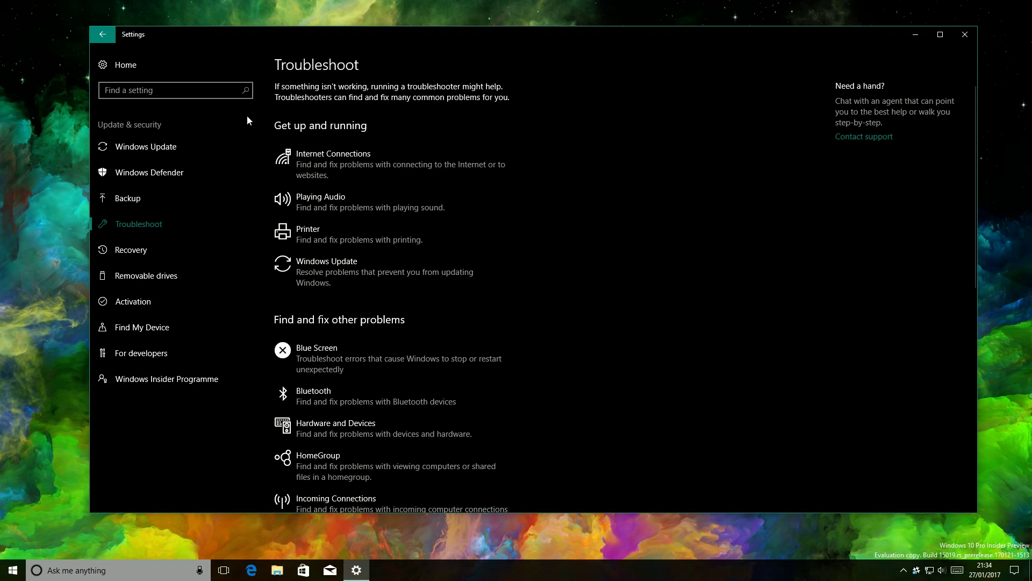
{"action": "left_click", "coordinate": [238, 60]}
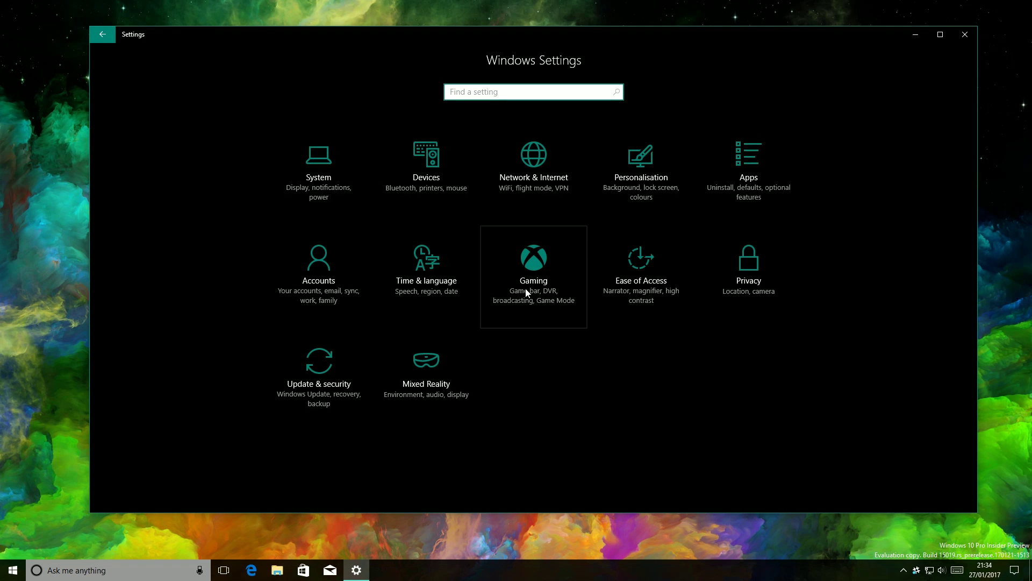
Glance at the Gaming page, close Settings, then toggle the Start menu on the desktop.
{"action": "left_click", "coordinate": [524, 288]}
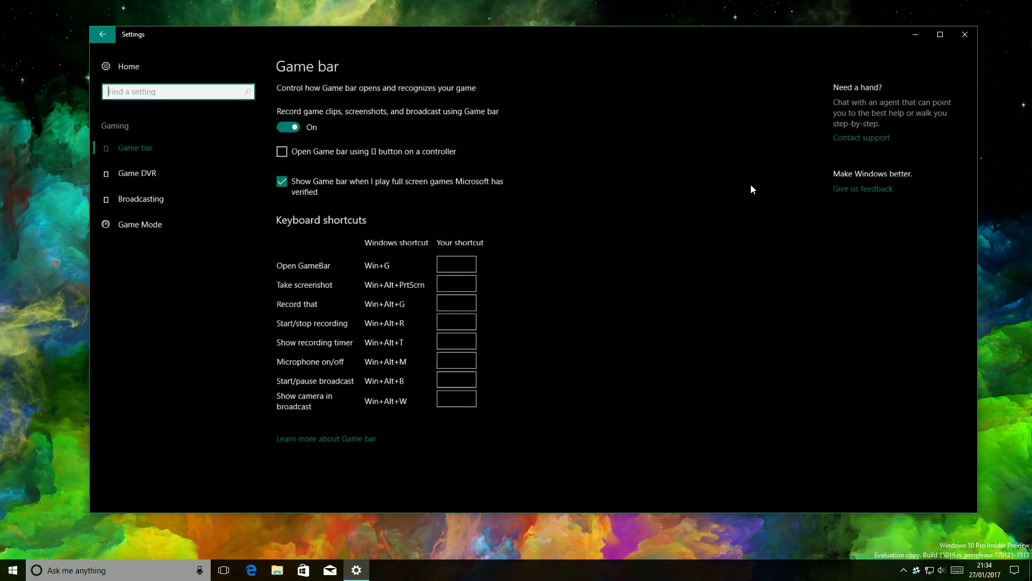
{"action": "left_click", "coordinate": [971, 34]}
{"action": "key", "text": "super"}
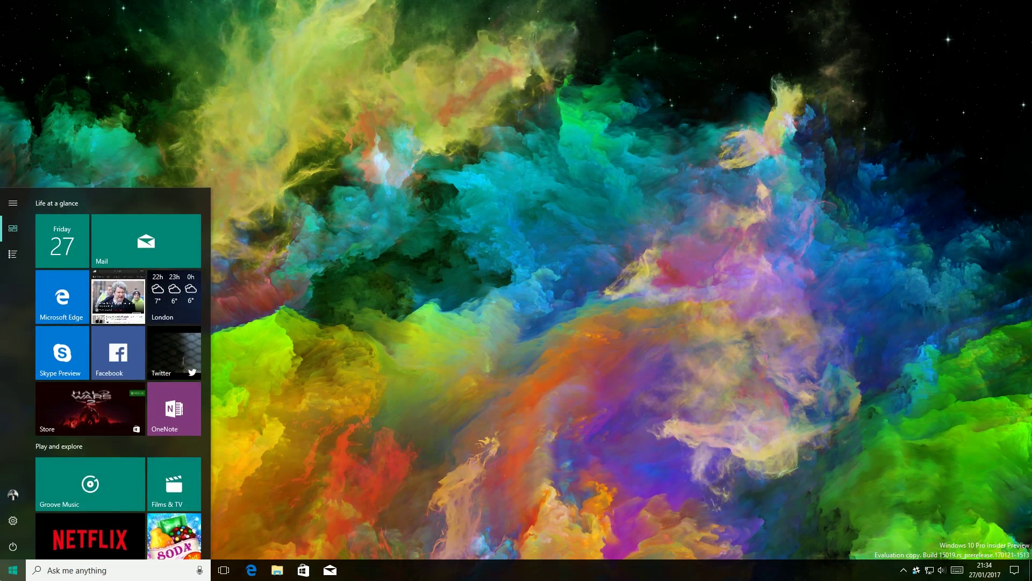
{"action": "key", "text": "super"}
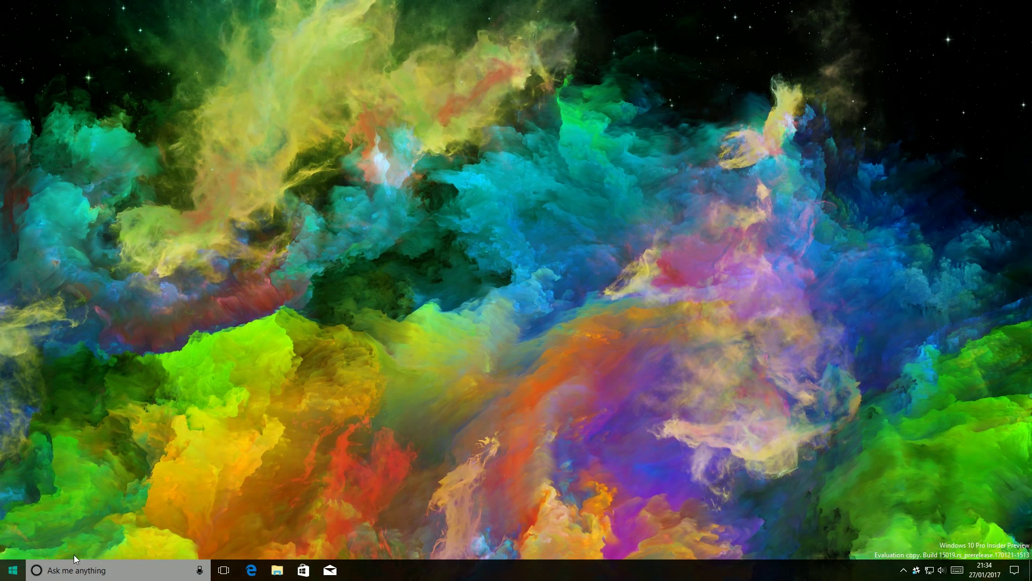
{"action": "key", "text": "super"}
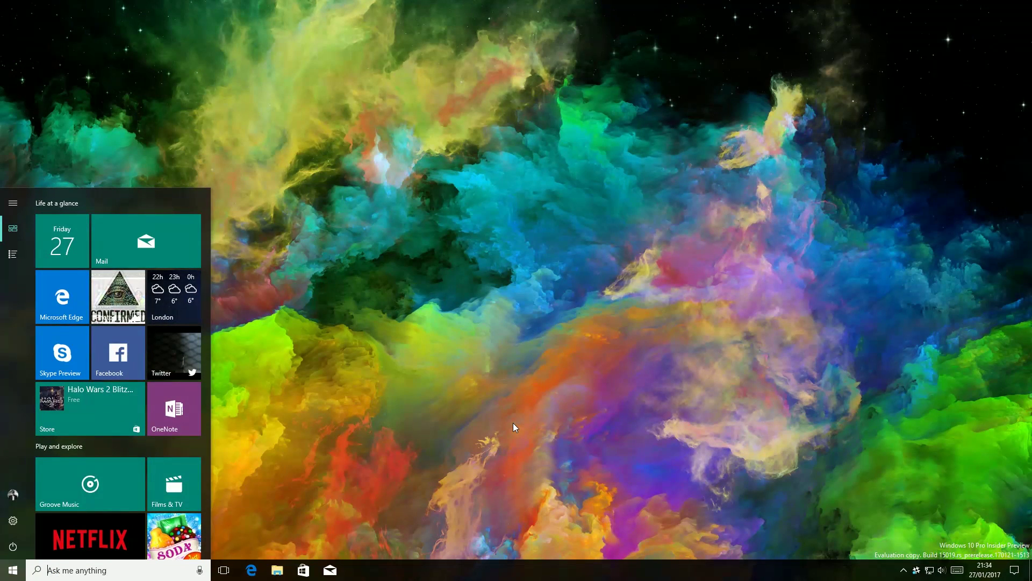
{"action": "key", "text": "super"}
{"action": "key", "text": "super"}
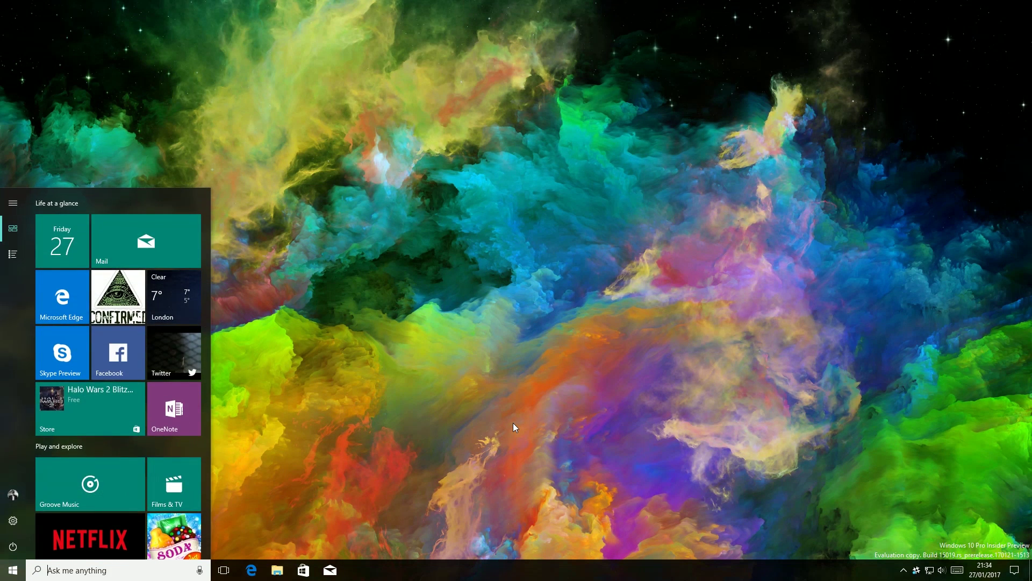